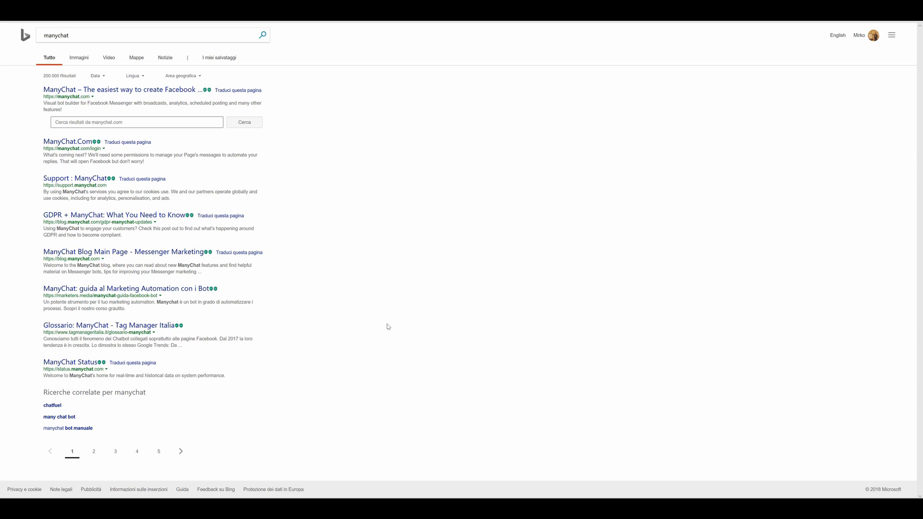
# Step: Open the ManyChat website from the search results and start the free sign-up
pyautogui.click(368, 321)
pyautogui.click(142, 75)
pyautogui.click(105, 40)
pyautogui.click(101, 57)
pyautogui.click(54, 38)
pyautogui.click(114, 91)
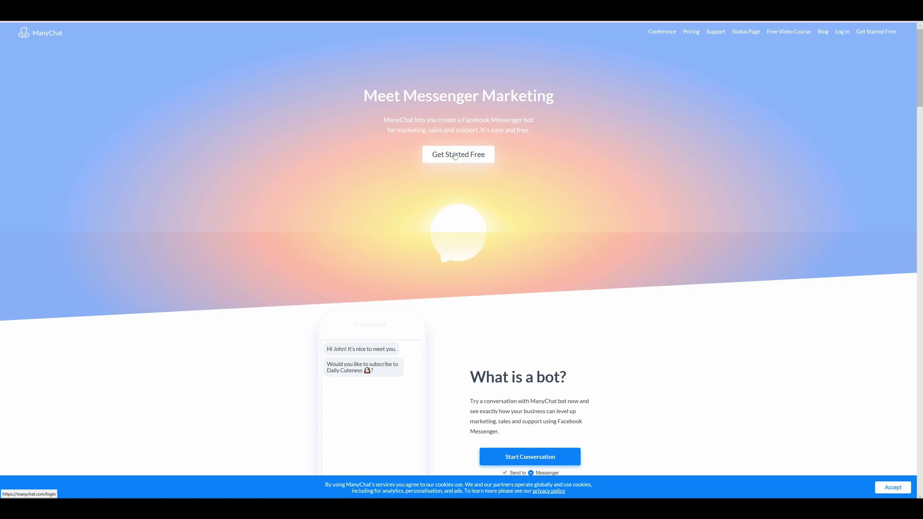
pyautogui.click(475, 157)
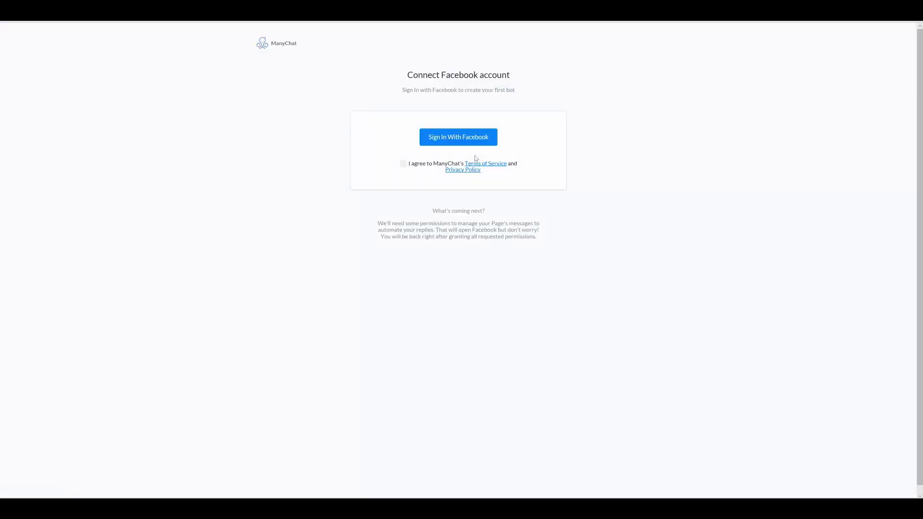
# Step: Agree to the Terms of Service and Privacy Policy, sign in with Facebook and authorize ManyChat to access the account
pyautogui.click(474, 178)
pyautogui.click(404, 165)
pyautogui.click(462, 138)
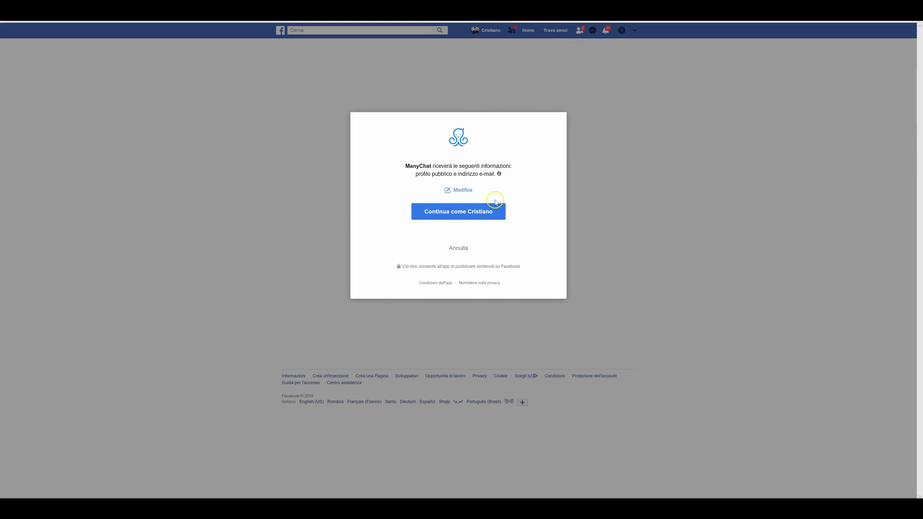
pyautogui.click(464, 214)
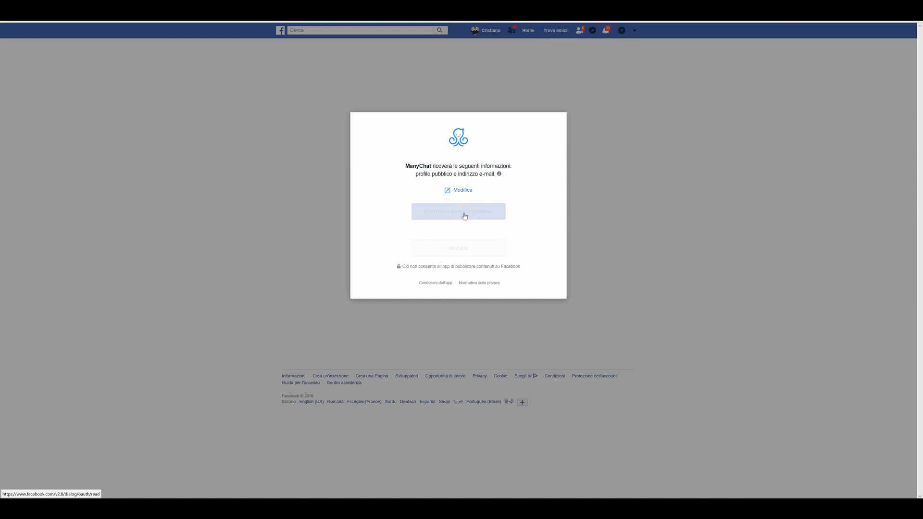
pyautogui.click(540, 267)
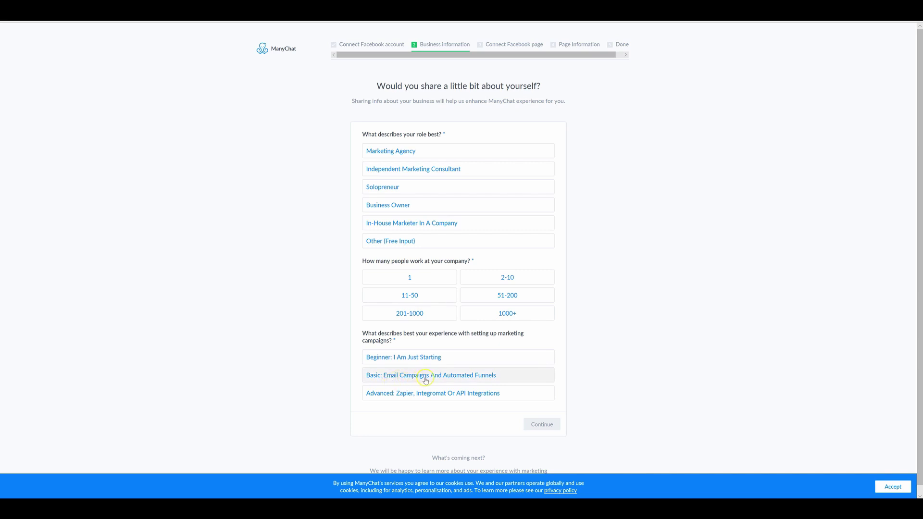
# Step: Submit the business information as Business Owner, company size 1 and Beginner experience, and connect the listed Facebook page
pyautogui.click(459, 391)
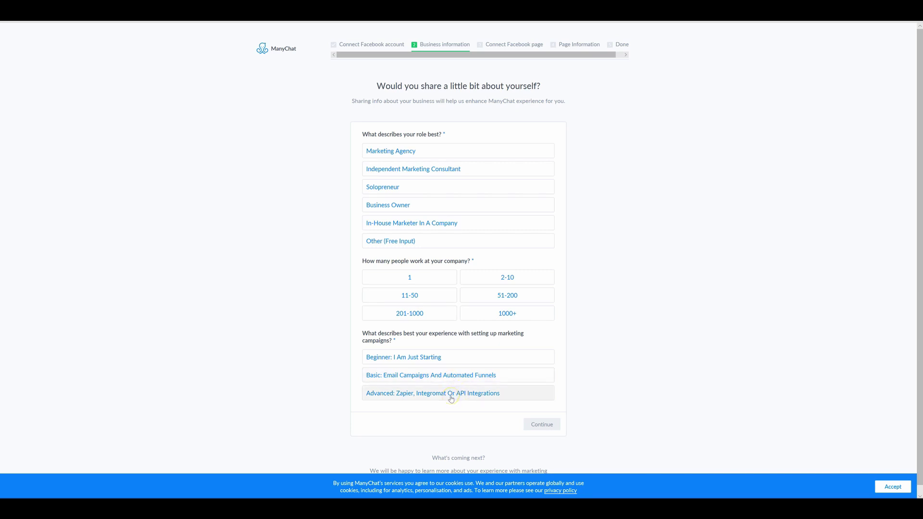
pyautogui.click(410, 154)
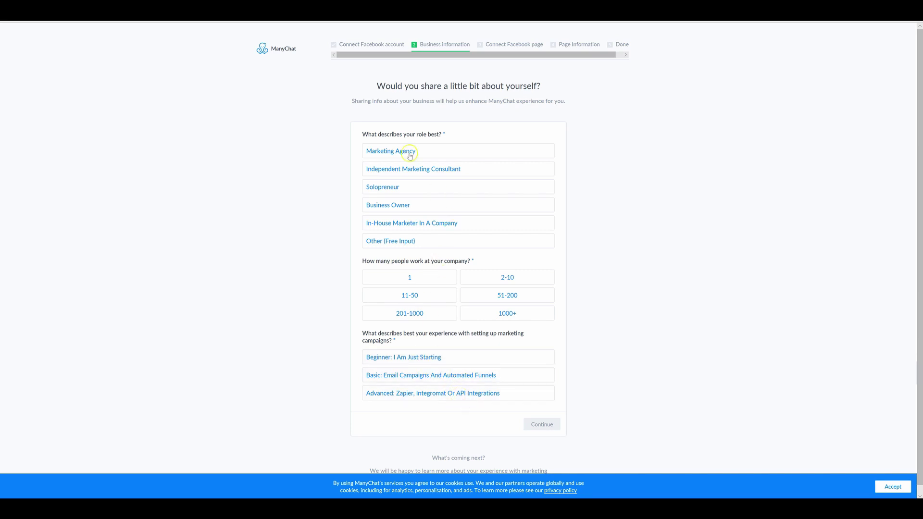
pyautogui.click(544, 424)
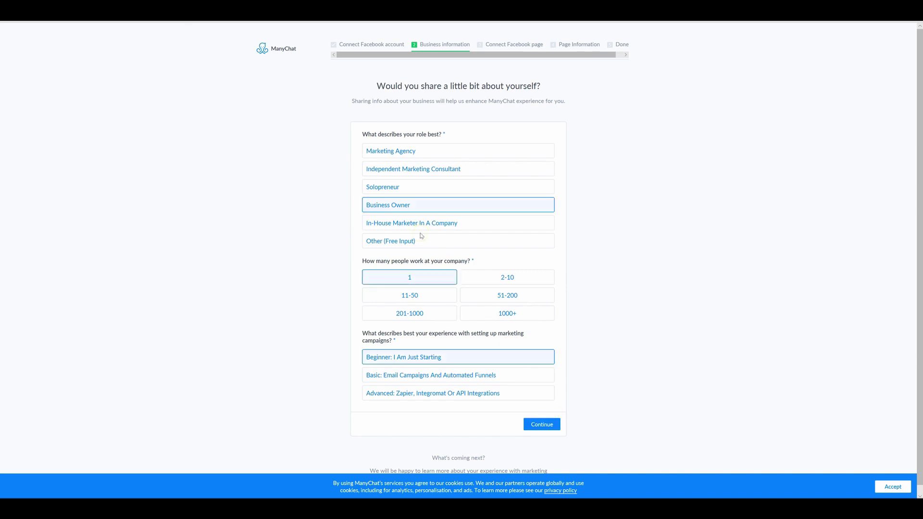
pyautogui.click(423, 229)
pyautogui.click(425, 277)
pyautogui.click(428, 364)
pyautogui.click(546, 426)
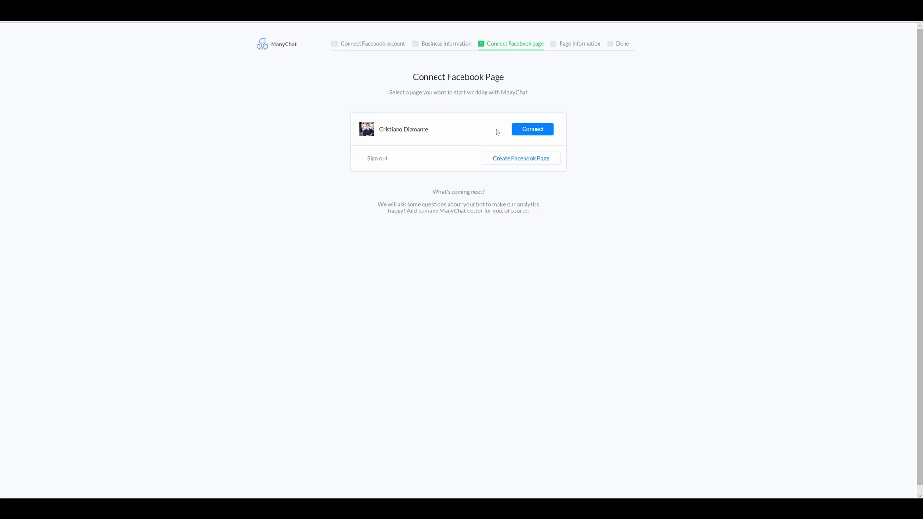
pyautogui.click(541, 134)
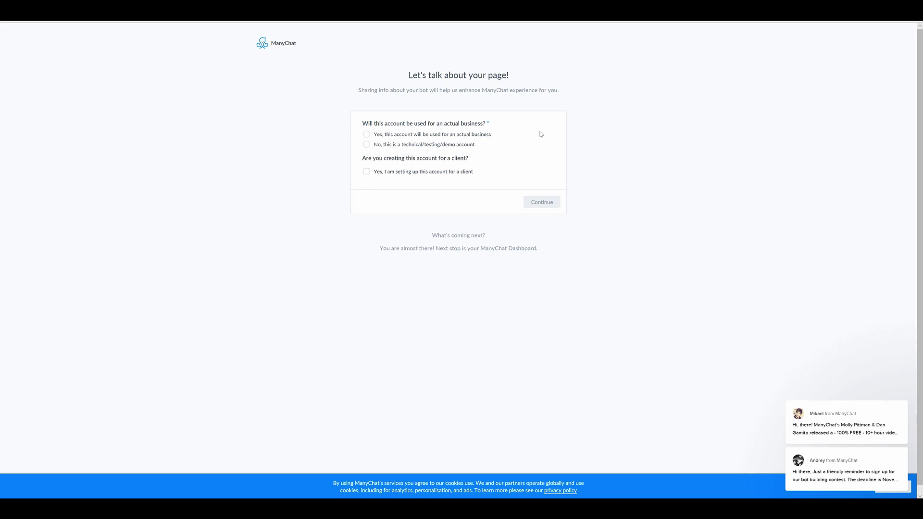
# Step: Copy the page questionnaire's text, from its heading down to the client account option
pyautogui.moveTo(404, 73); pyautogui.dragTo(300, 239)
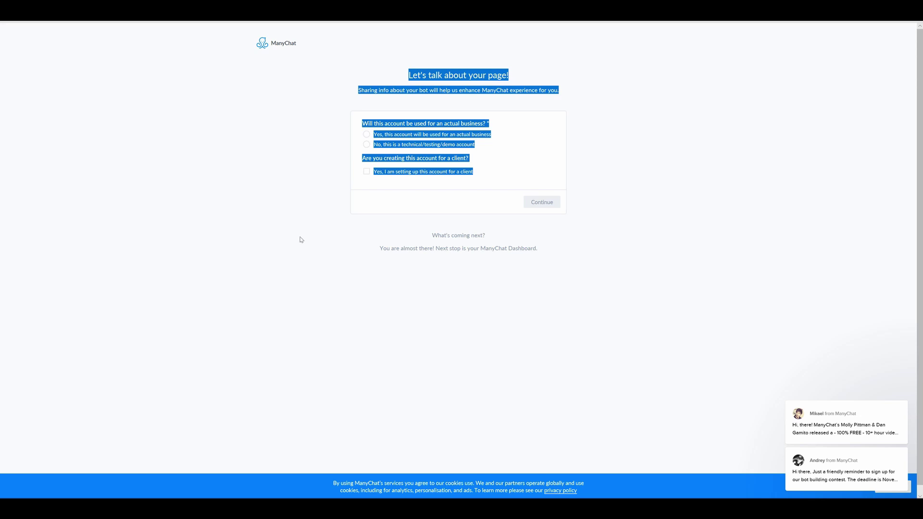
pyautogui.click(498, 142)
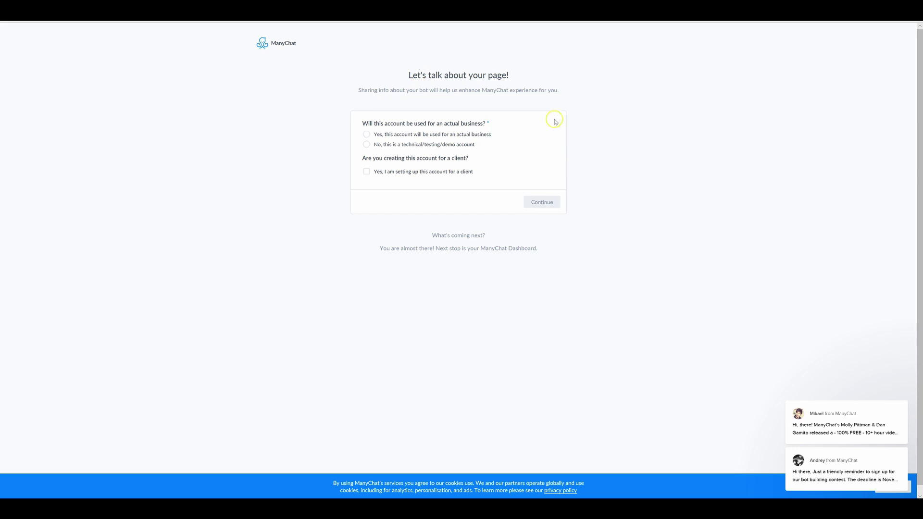
pyautogui.rightClick(610, 114)
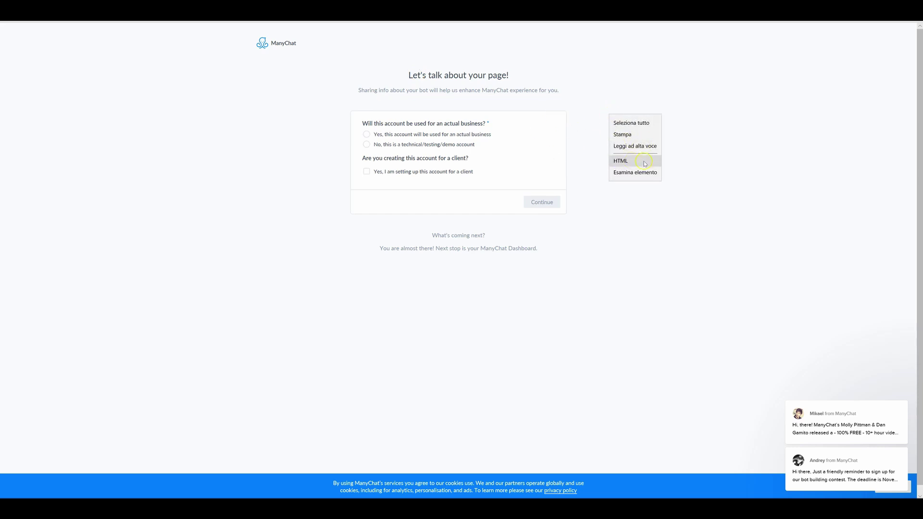
pyautogui.click(661, 229)
pyautogui.moveTo(488, 175); pyautogui.dragTo(406, 73)
pyautogui.rightClick(433, 78)
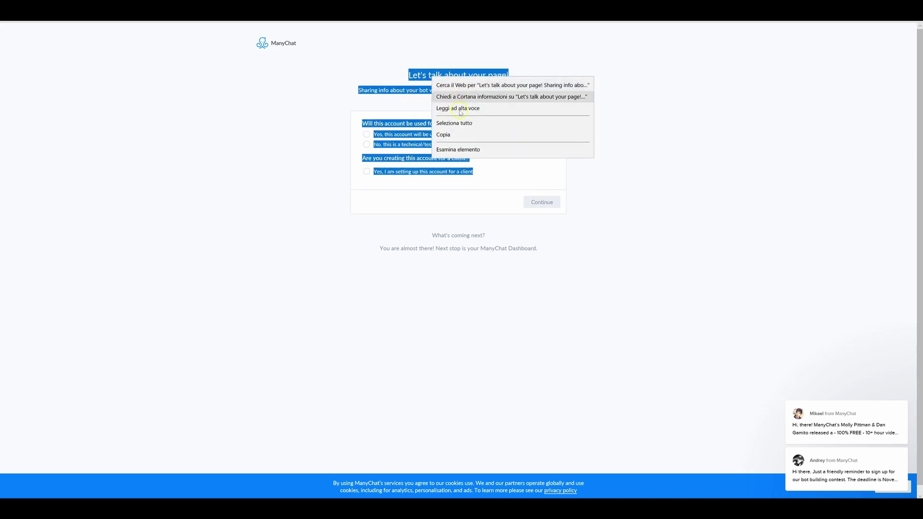
pyautogui.click(456, 135)
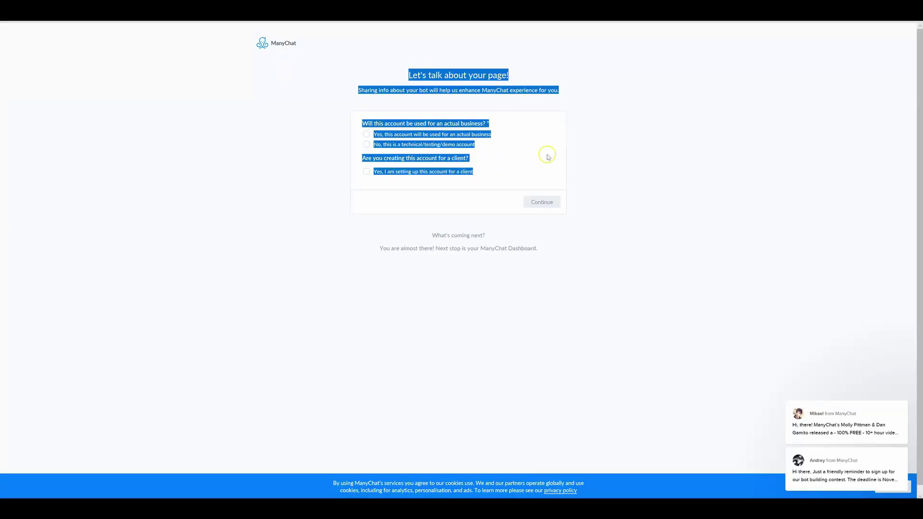
# Step: Mark the account as used for an actual business and select the text of the business description question
pyautogui.click(367, 136)
pyautogui.click(366, 135)
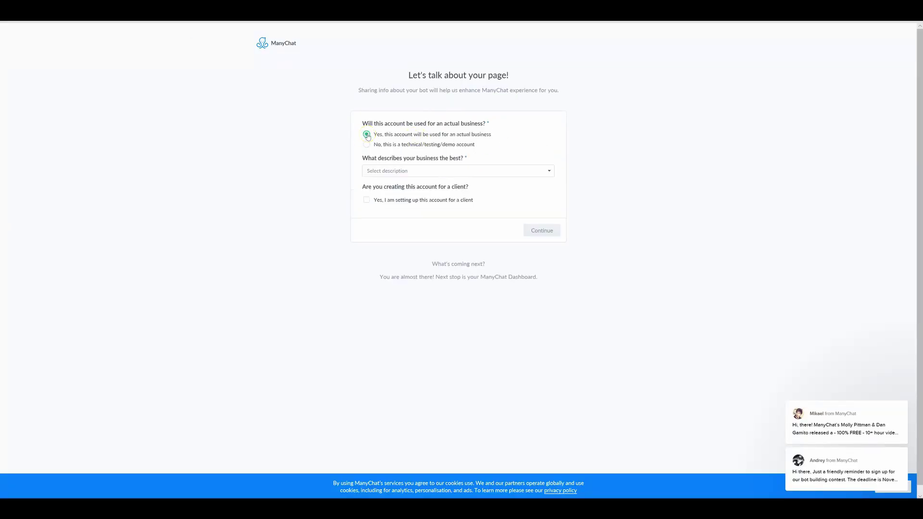
pyautogui.click(467, 159)
pyautogui.moveTo(470, 162); pyautogui.dragTo(359, 158)
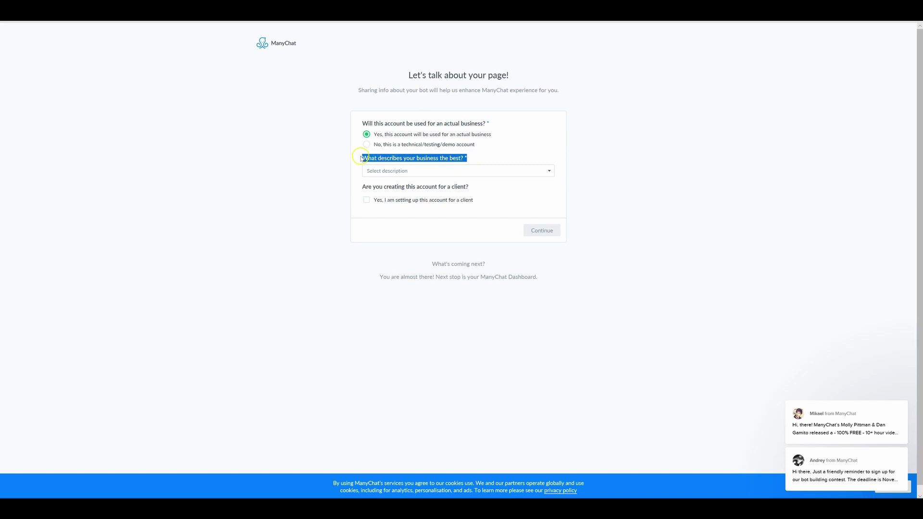
pyautogui.click(457, 173)
pyautogui.click(327, 157)
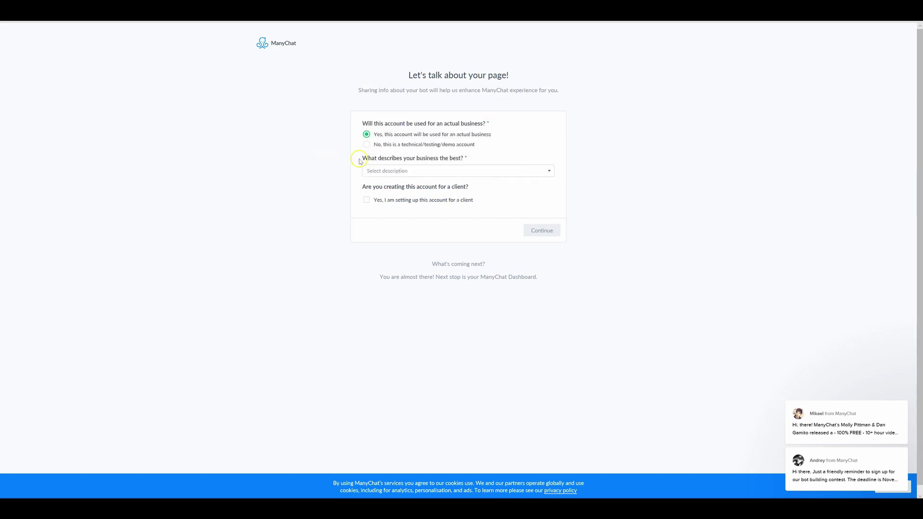
pyautogui.click(378, 166)
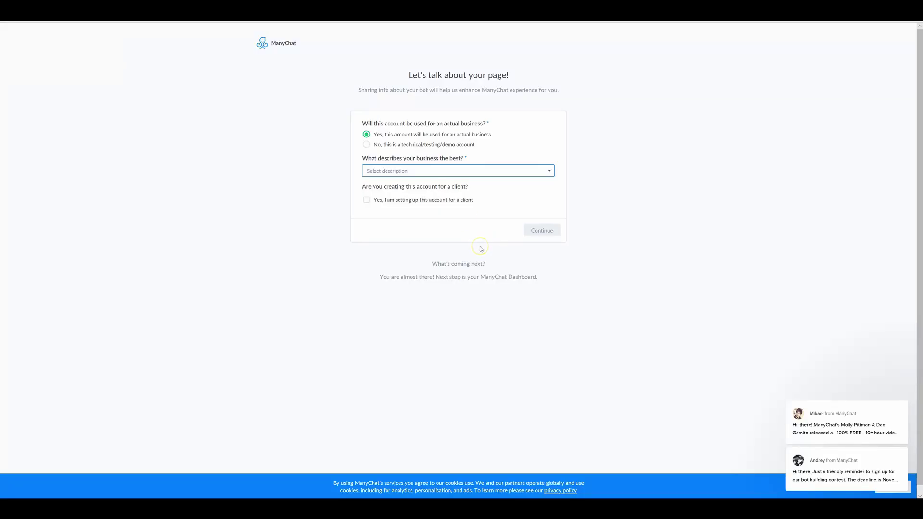
# Step: Set the business description to Infopreneurship and submit the page information to reach the dashboard
pyautogui.click(460, 171)
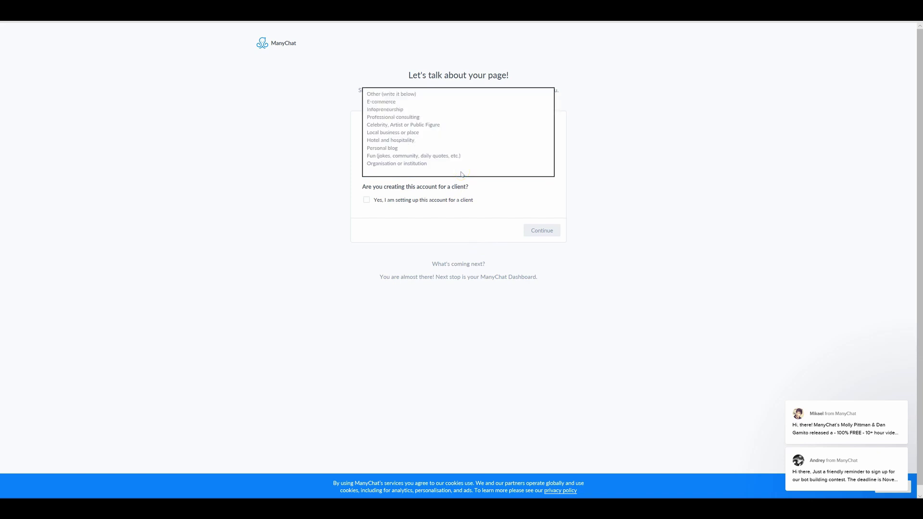
pyautogui.click(540, 202)
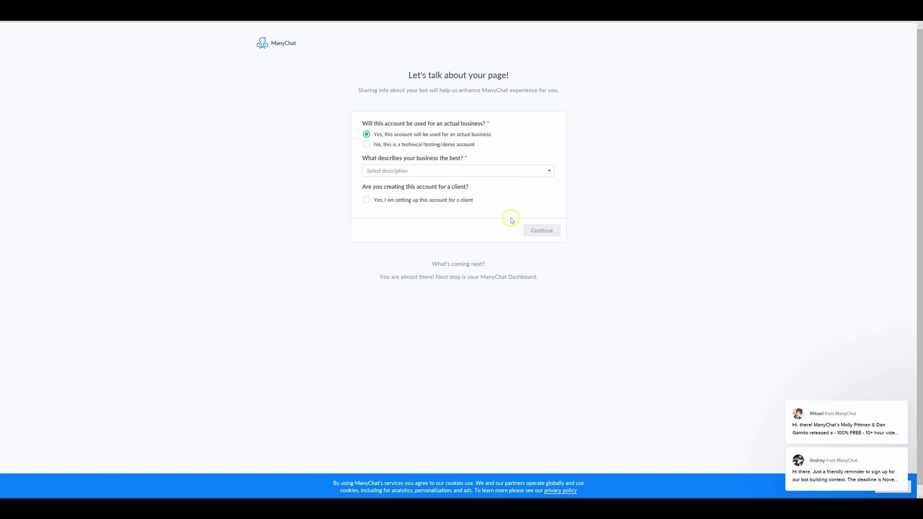
pyautogui.click(412, 166)
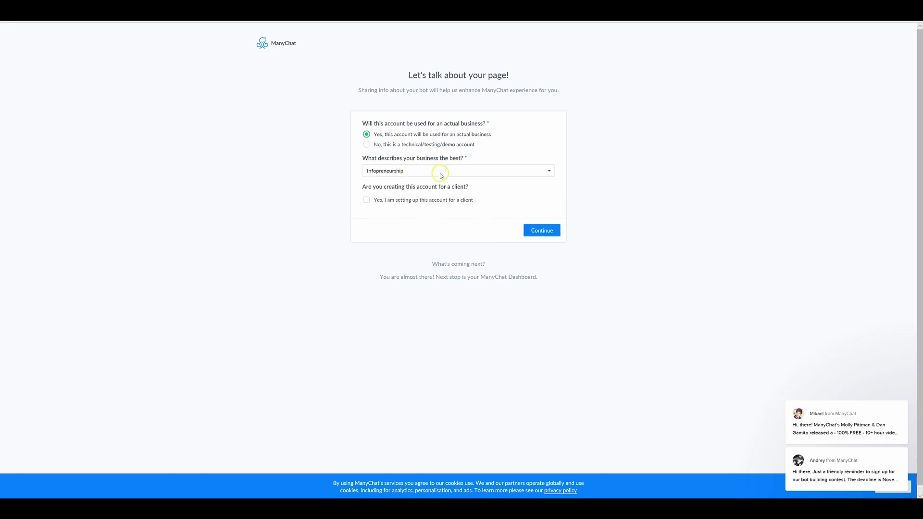
pyautogui.click(408, 203)
pyautogui.click(405, 205)
pyautogui.click(546, 234)
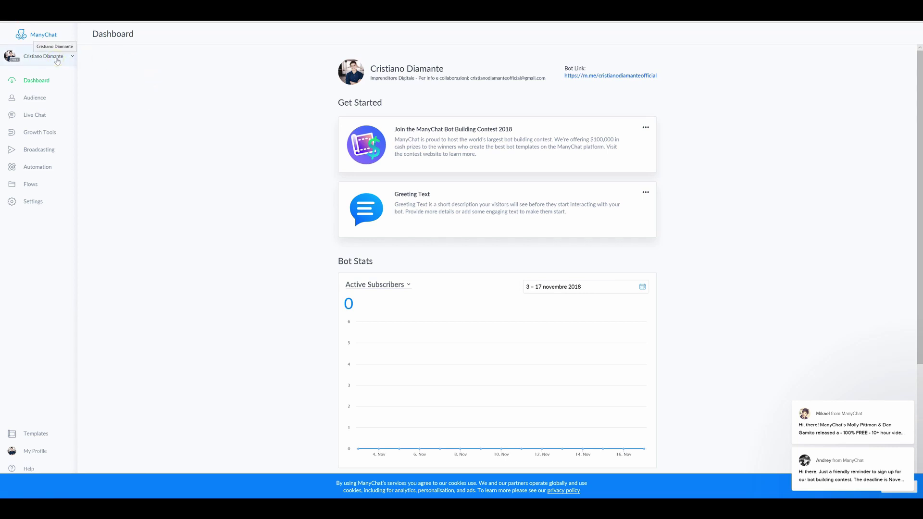
# Step: Copy the bot link from the dashboard and open it in a new browser tab
pyautogui.click(194, 97)
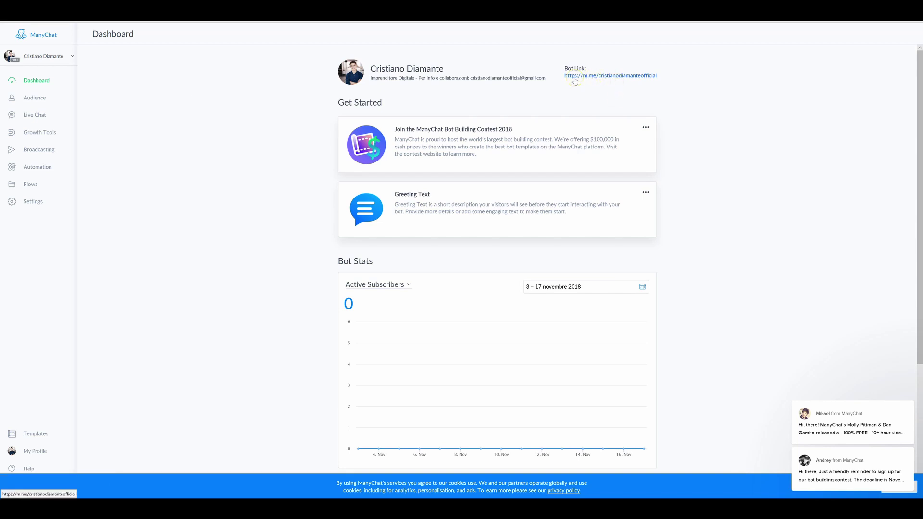
pyautogui.moveTo(659, 76); pyautogui.dragTo(559, 77)
pyautogui.rightClick(616, 78)
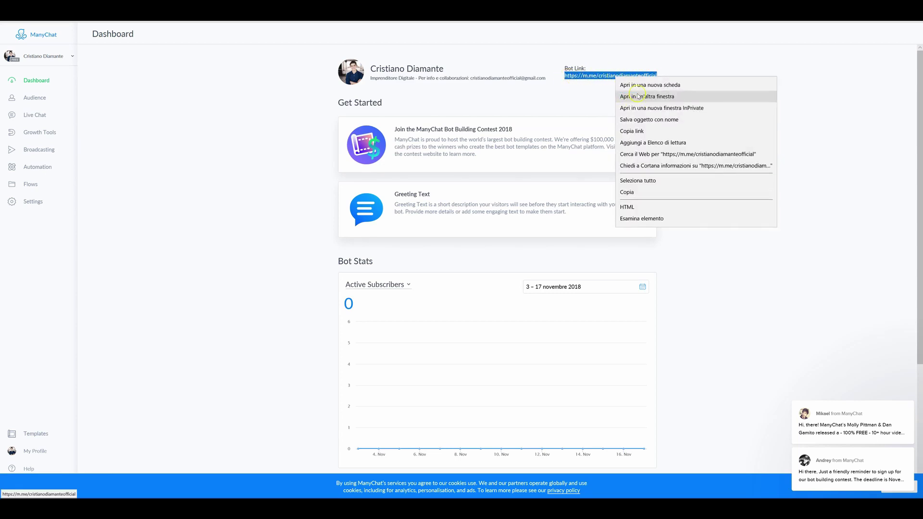
pyautogui.click(640, 191)
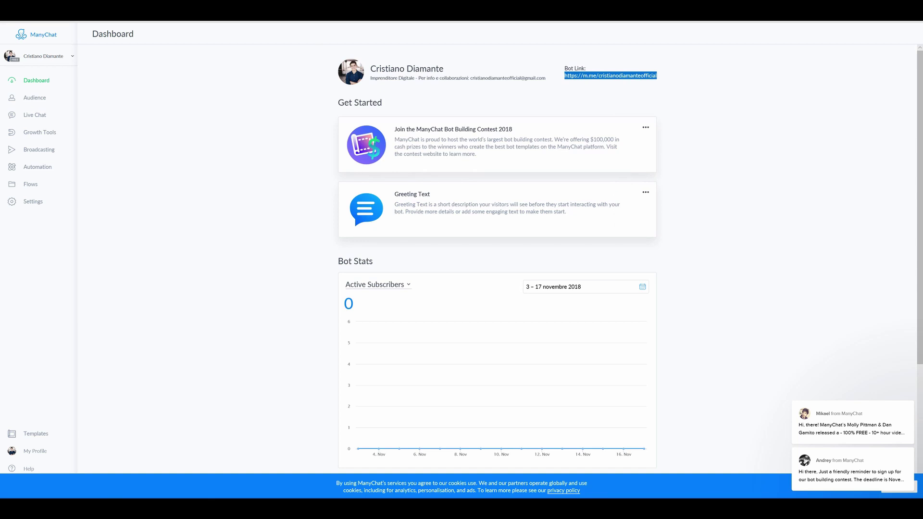
pyautogui.hotkey('ctrl', 't')
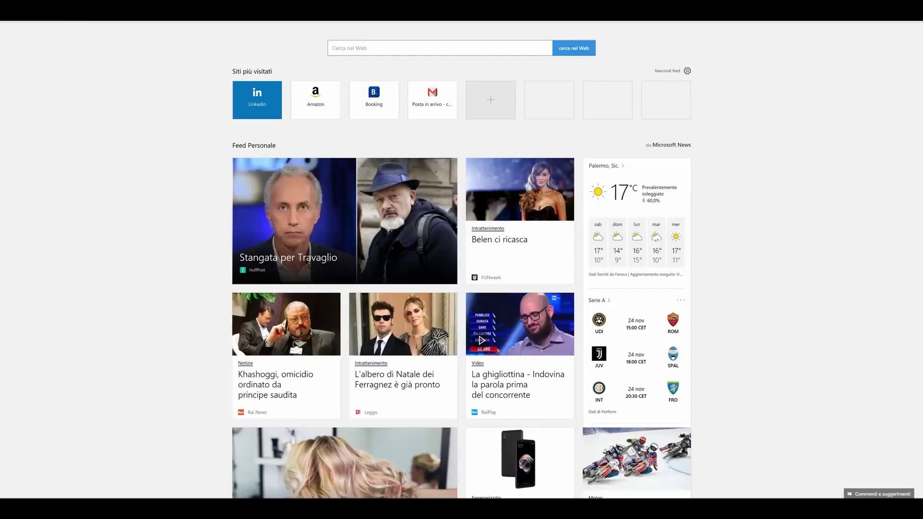
pyautogui.hotkey('ctrl', 'v')
pyautogui.press('Return')
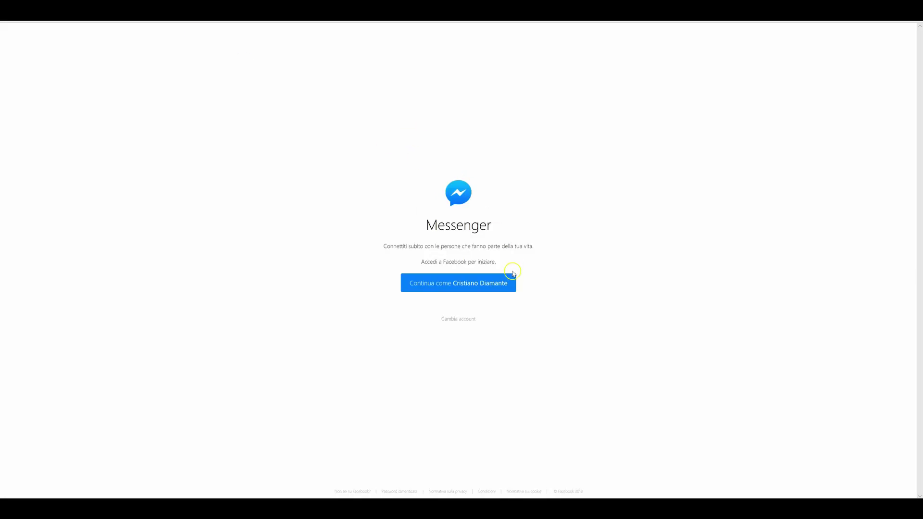
# Step: Continue to Messenger with the signed-in account, start the bot conversation and return to the ManyChat dashboard
pyautogui.click(476, 287)
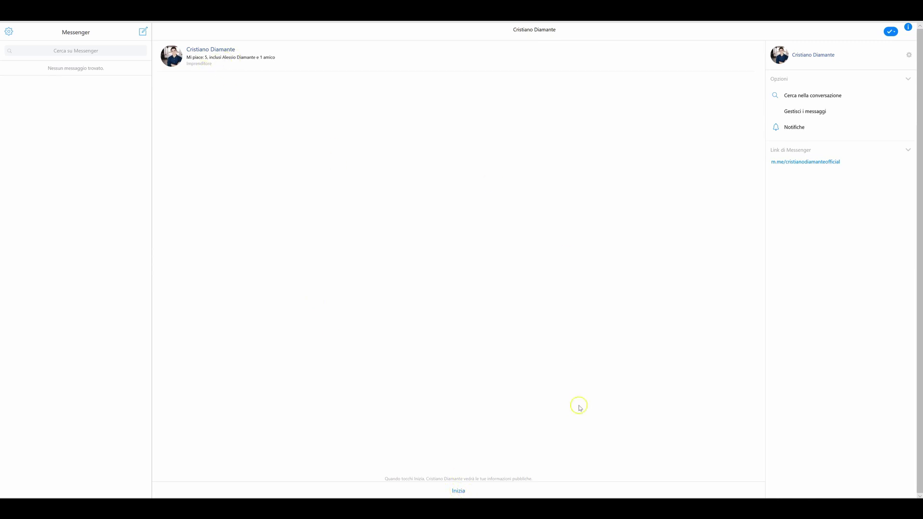
pyautogui.click(459, 490)
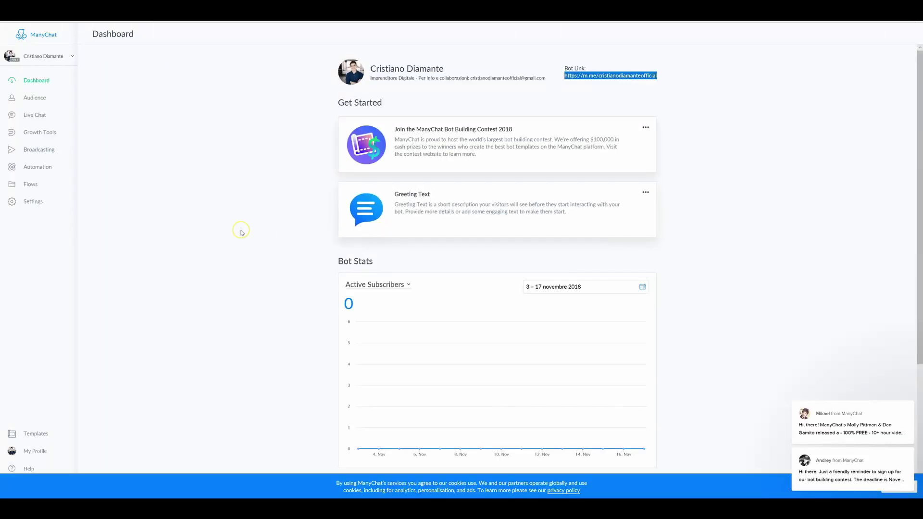
pyautogui.click(243, 241)
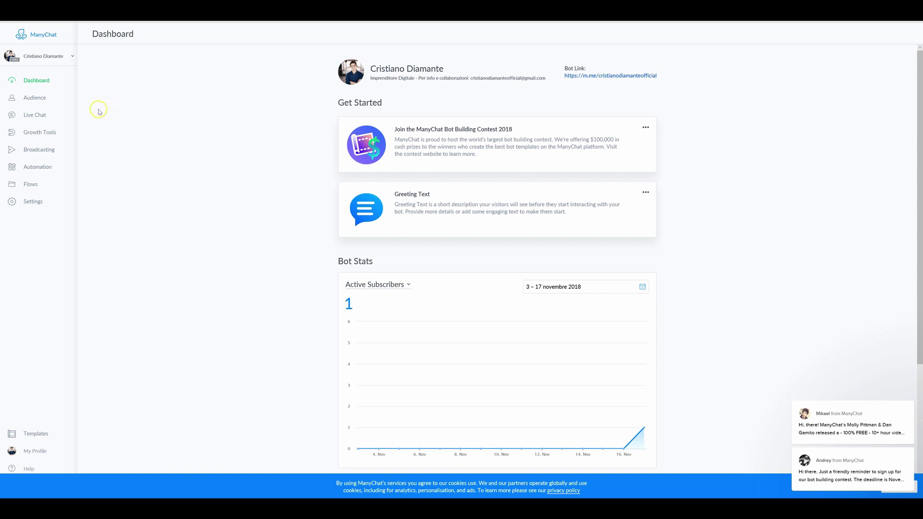
# Step: Open the Audience list and inspect the subscriber's entry
pyautogui.click(38, 99)
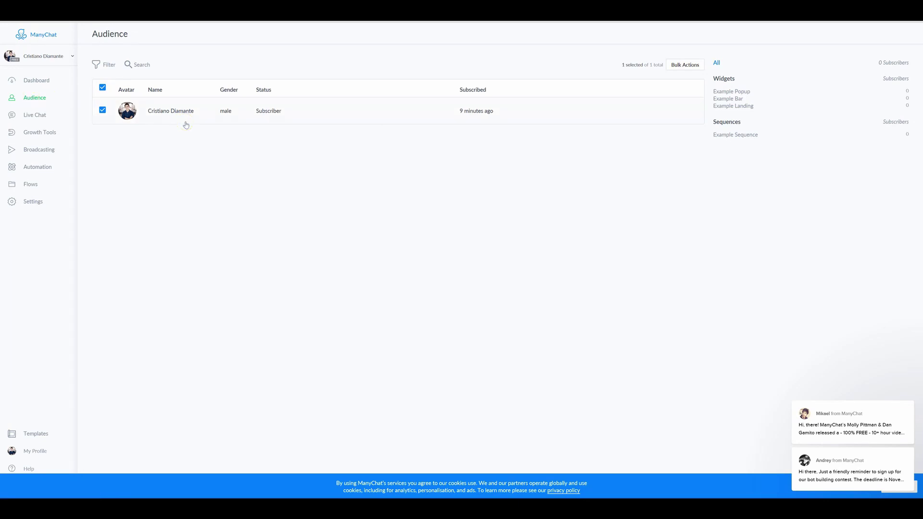
pyautogui.click(172, 112)
pyautogui.click(171, 111)
pyautogui.click(167, 120)
# Step: View the Broadcasts page with its drafts, scheduled posts and history, and go back to the dashboard
pyautogui.click(40, 153)
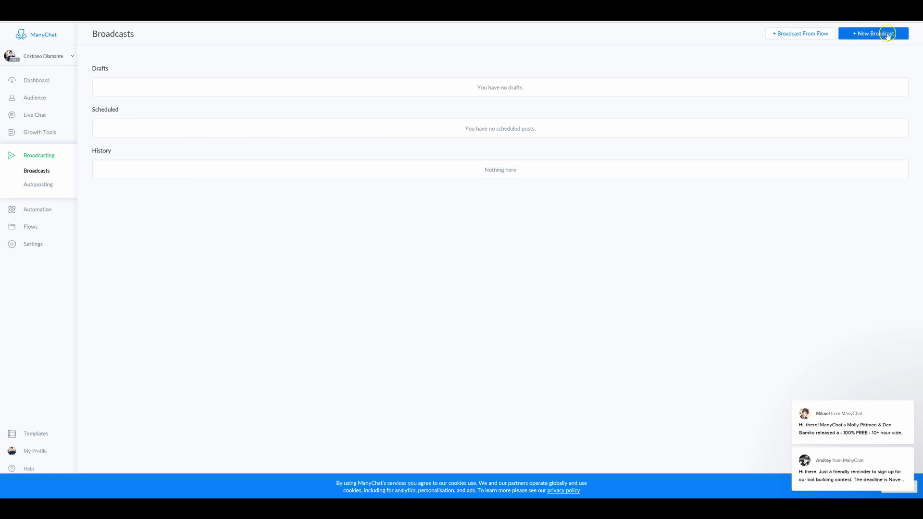
pyautogui.click(350, 165)
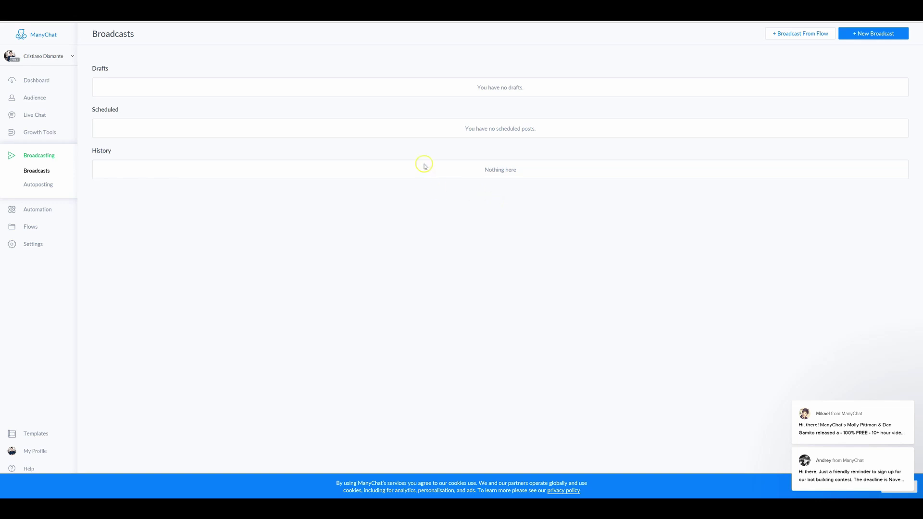
pyautogui.click(57, 82)
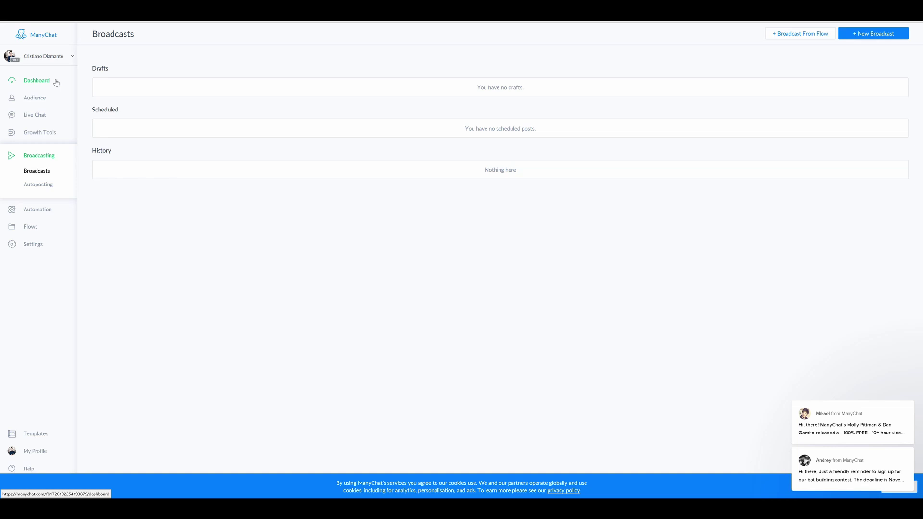
# Step: Revisit the Audience page and view the subscriber's entry
pyautogui.click(37, 98)
pyautogui.click(236, 125)
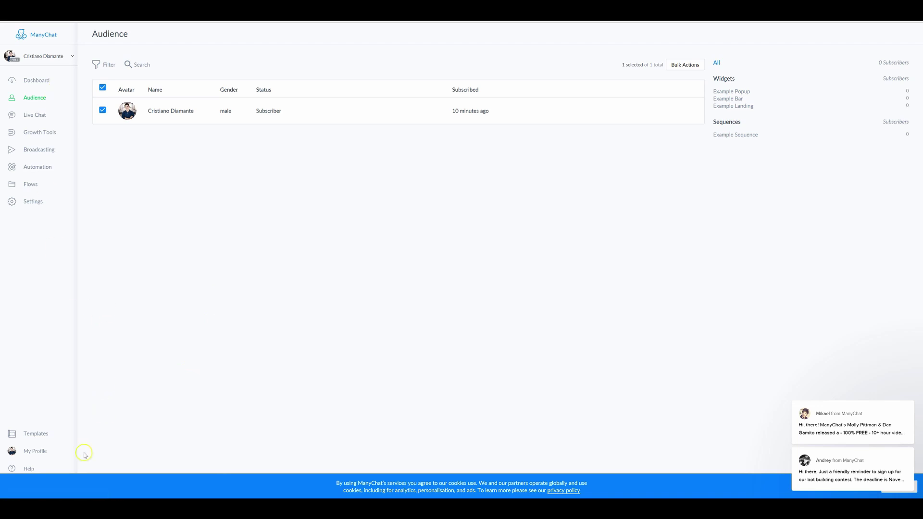
# Step: Open Live Chat, switch to the bot conversation in Messenger and send the message "ciao"
pyautogui.click(38, 119)
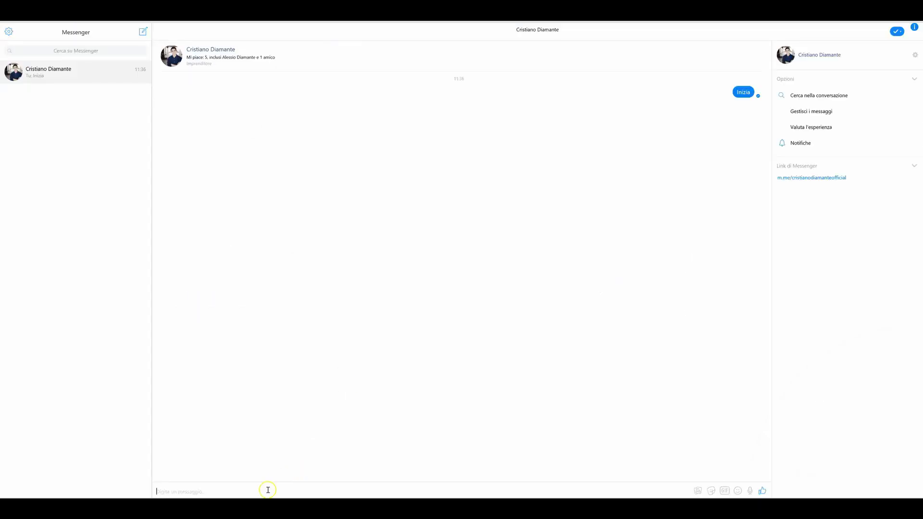
pyautogui.write('ciao')
pyautogui.press('Return')
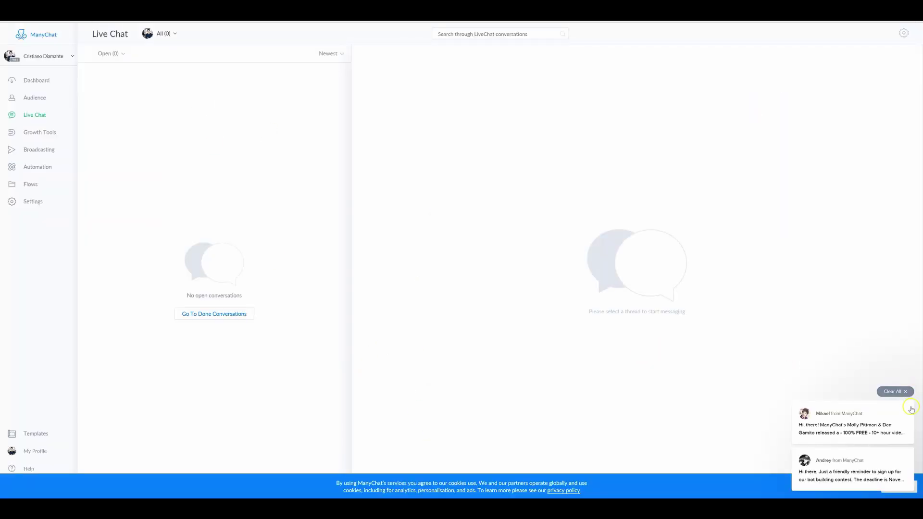
# Step: Clear the ManyChat notifications, accept the cookie notice and reload the Live Chat page through Audience
pyautogui.click(902, 391)
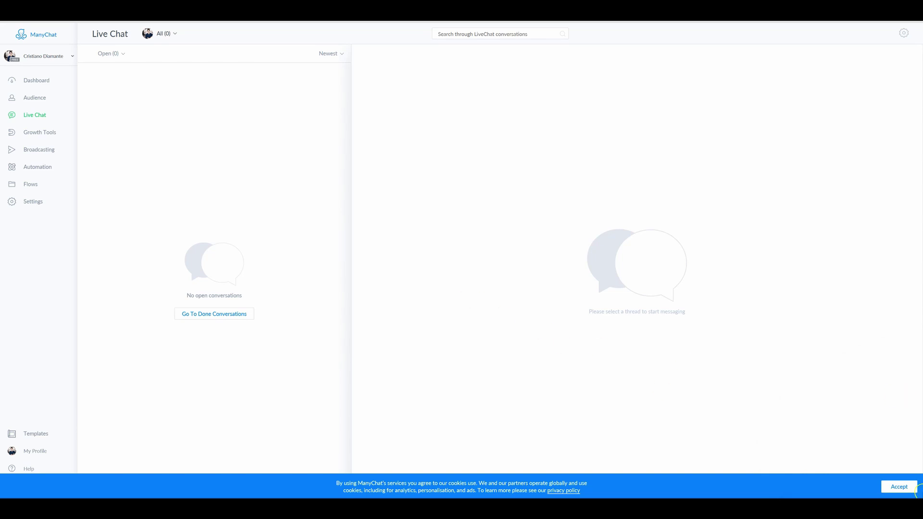
pyautogui.click(909, 491)
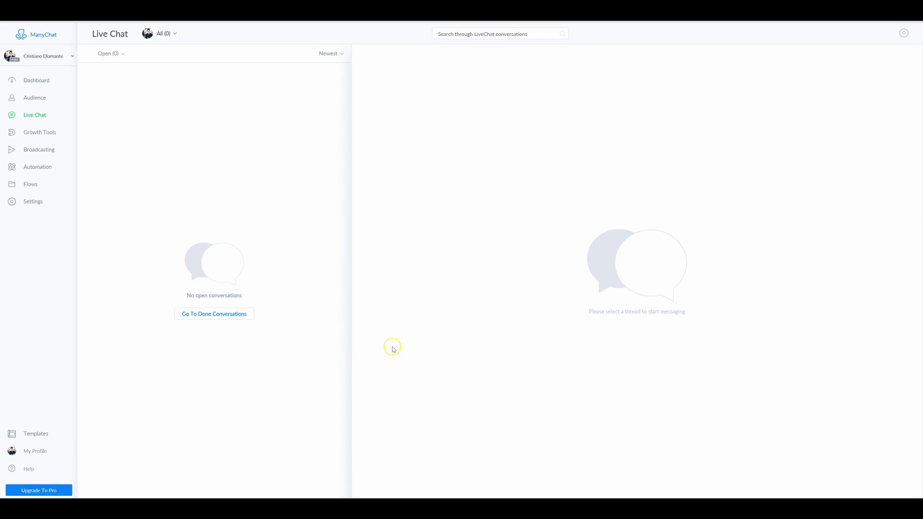
pyautogui.click(37, 99)
pyautogui.click(34, 115)
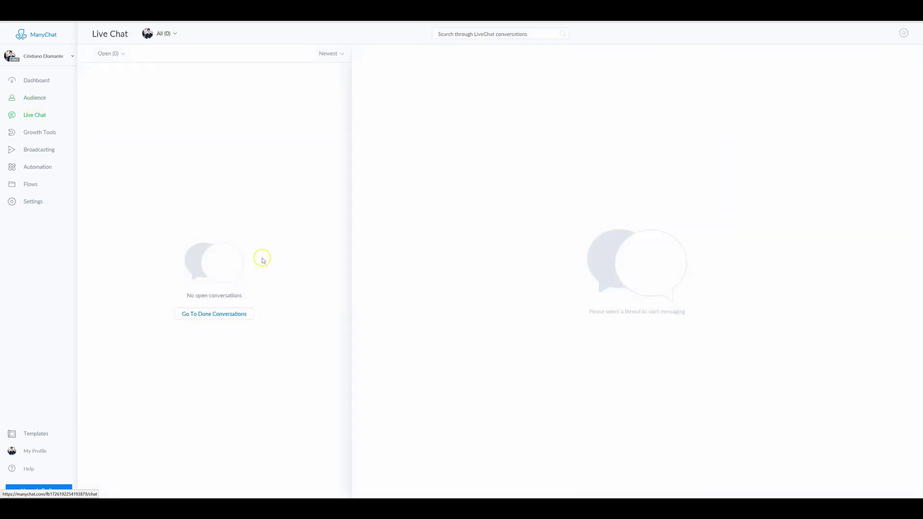
# Step: Open the subscriber's thread among the done conversations, reply "ciao" and check the reply in Messenger before returning to Live Chat
pyautogui.click(222, 317)
pyautogui.click(145, 72)
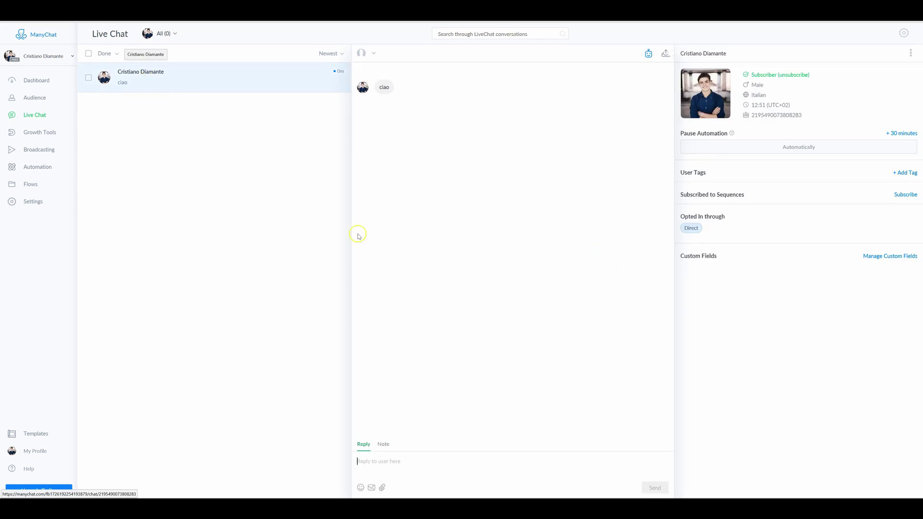
pyautogui.write('ciao')
pyautogui.press('Return')
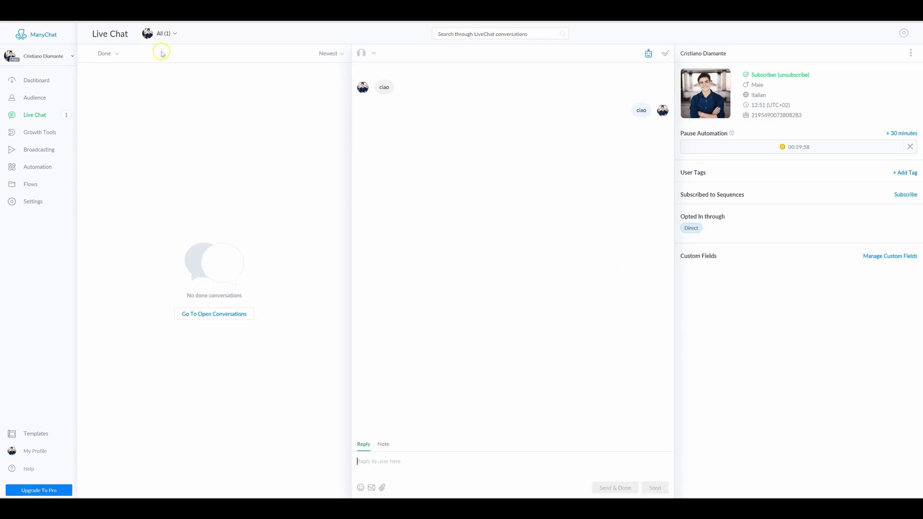
pyautogui.hotkey('alt', 'Tab')
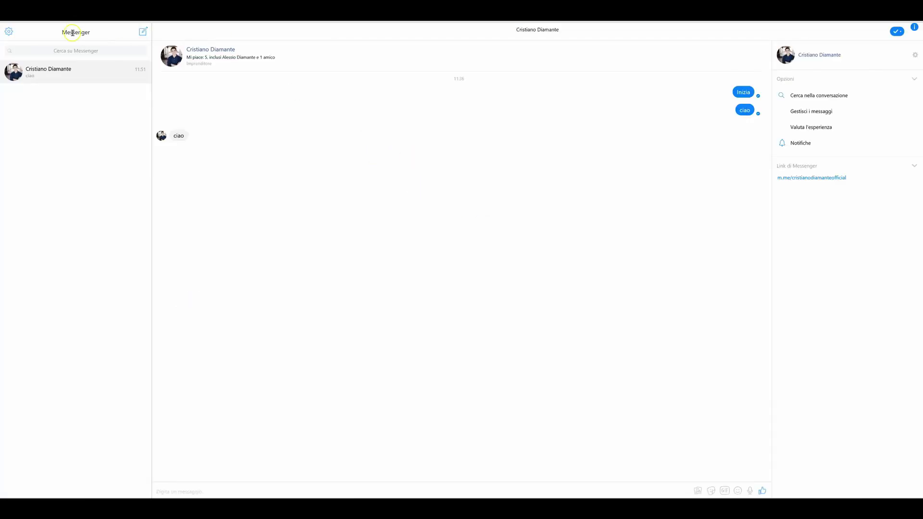
pyautogui.hotkey('alt', 'Tab')
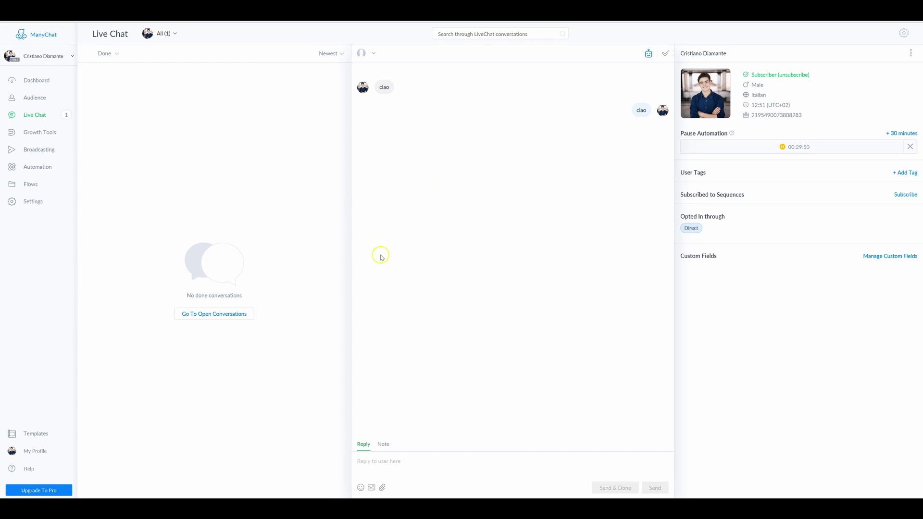
# Step: View the Example Bar, Example Landing and Example Popup widgets in Growth Tools, returning to the list after each one
pyautogui.click(61, 134)
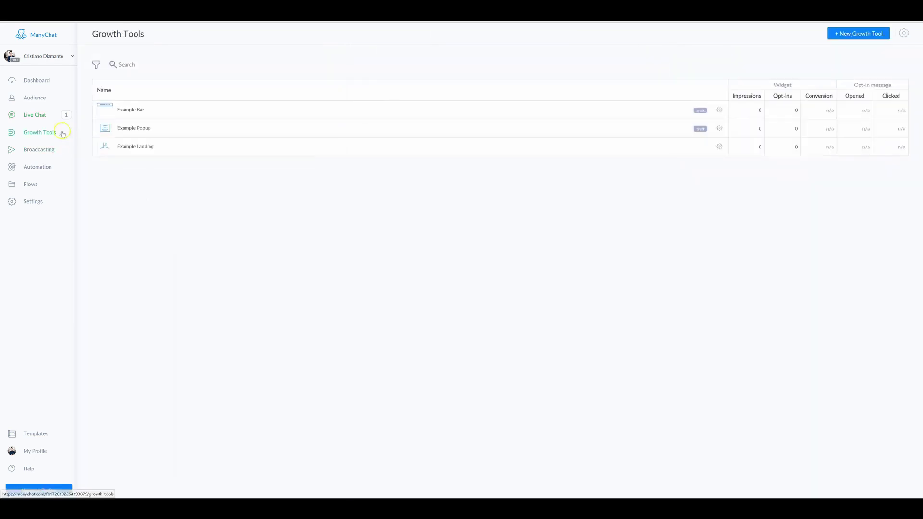
pyautogui.click(140, 113)
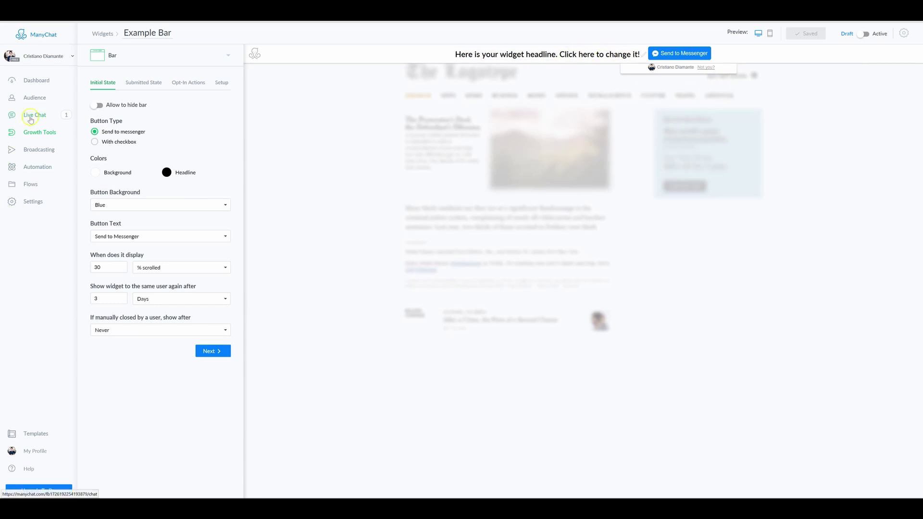
pyautogui.click(39, 137)
pyautogui.click(144, 148)
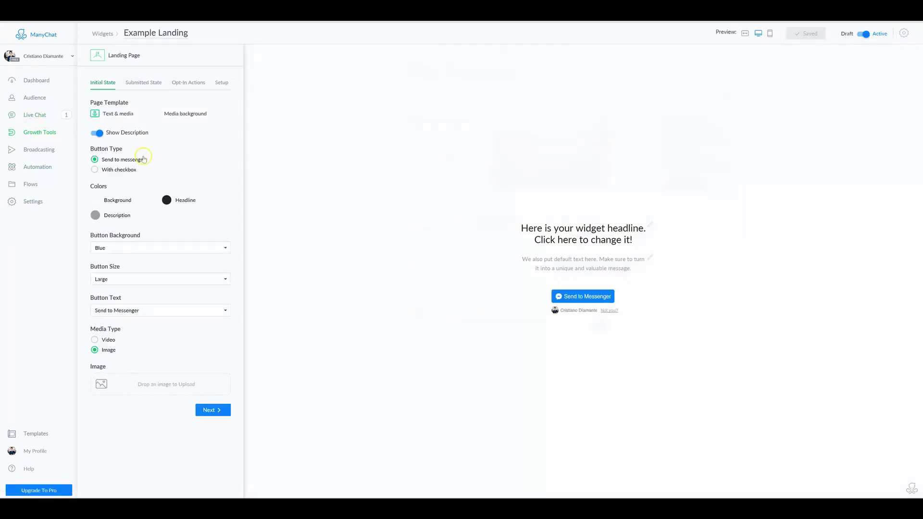
pyautogui.click(38, 133)
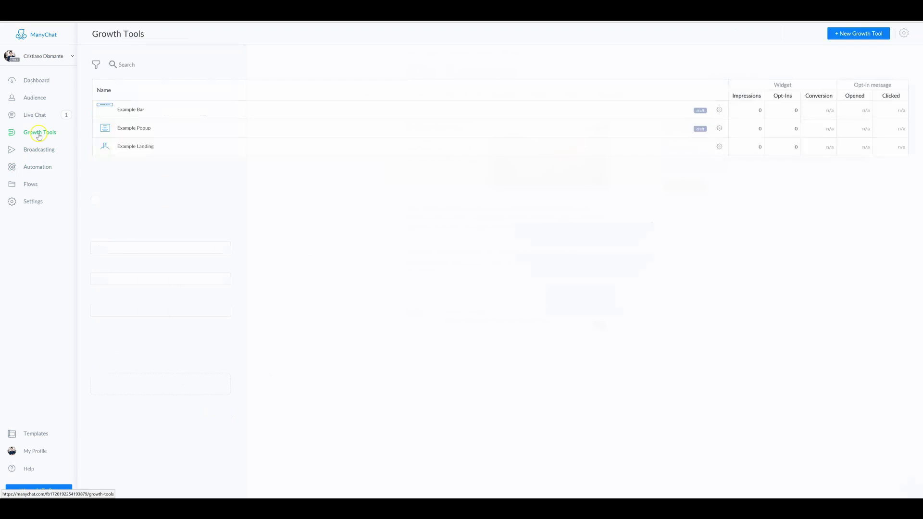
pyautogui.click(142, 130)
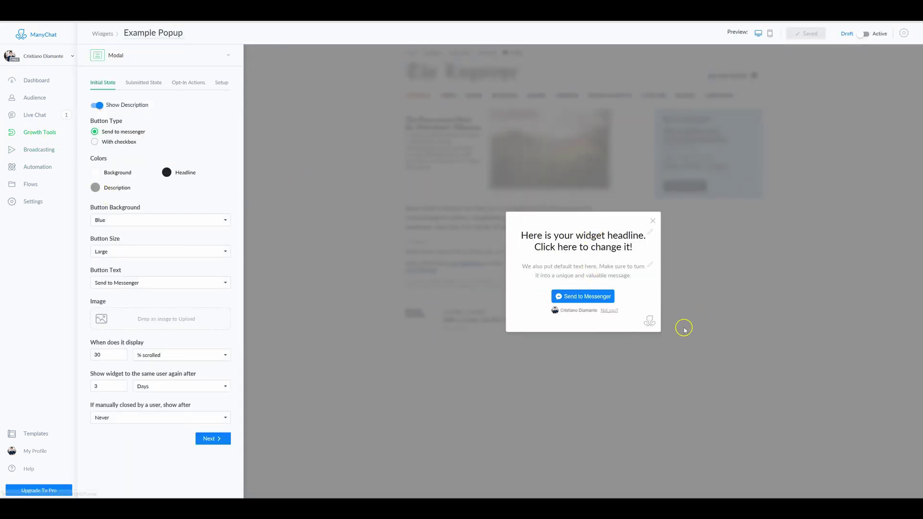
pyautogui.click(40, 135)
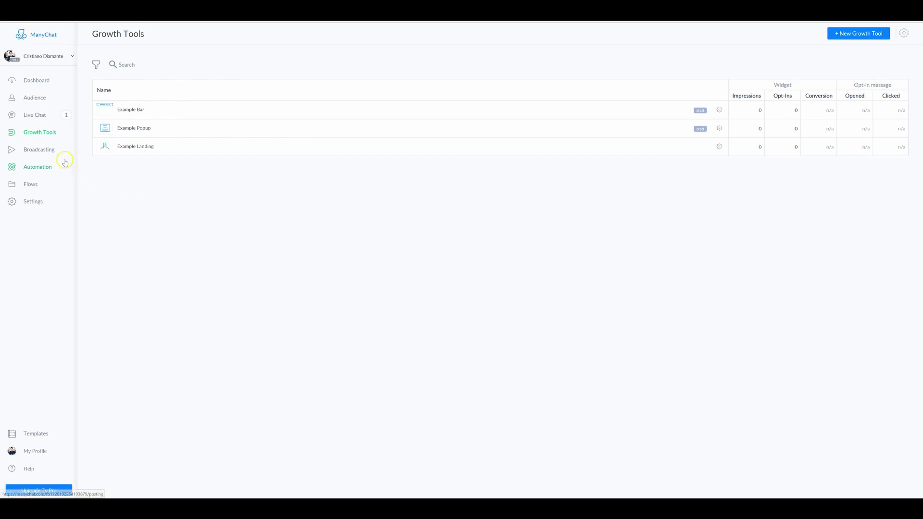
# Step: Open the Welcome Message automation and delete the empty second text block
pyautogui.click(39, 167)
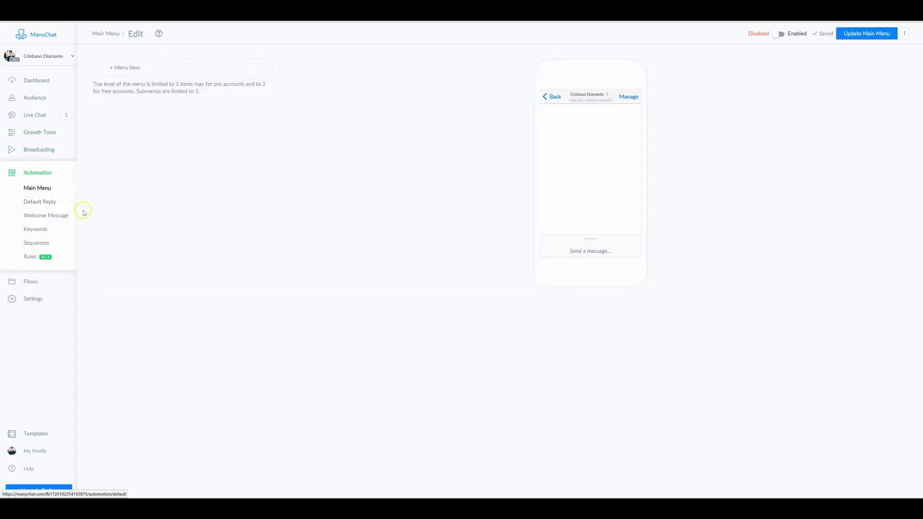
pyautogui.click(61, 223)
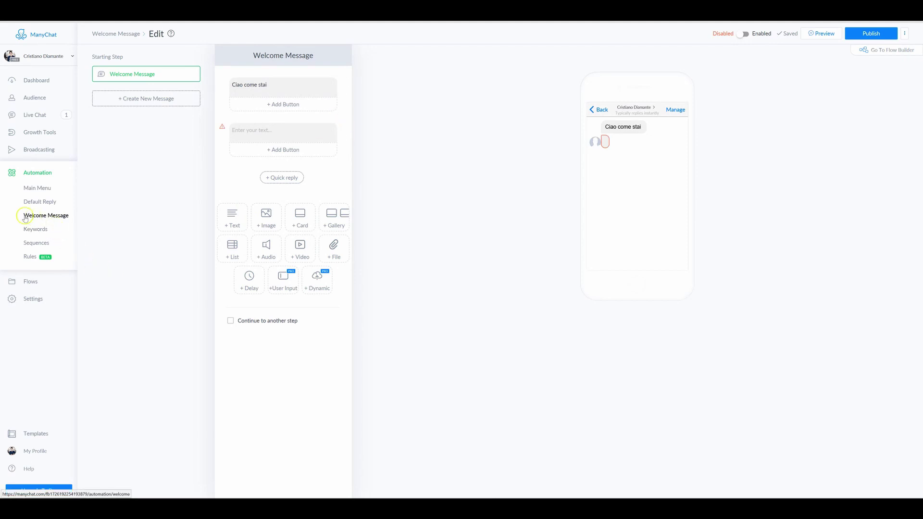
pyautogui.moveTo(309, 135)
pyautogui.click(344, 128)
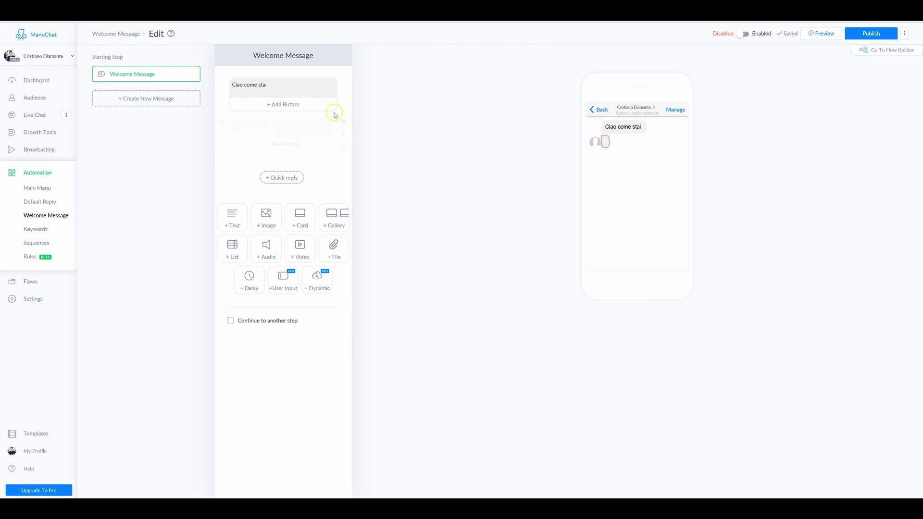
# Step: Add a smiley emoji after "Ciao come stai" and look through the variables available for the text
pyautogui.click(284, 86)
pyautogui.moveTo(285, 87); pyautogui.dragTo(258, 85)
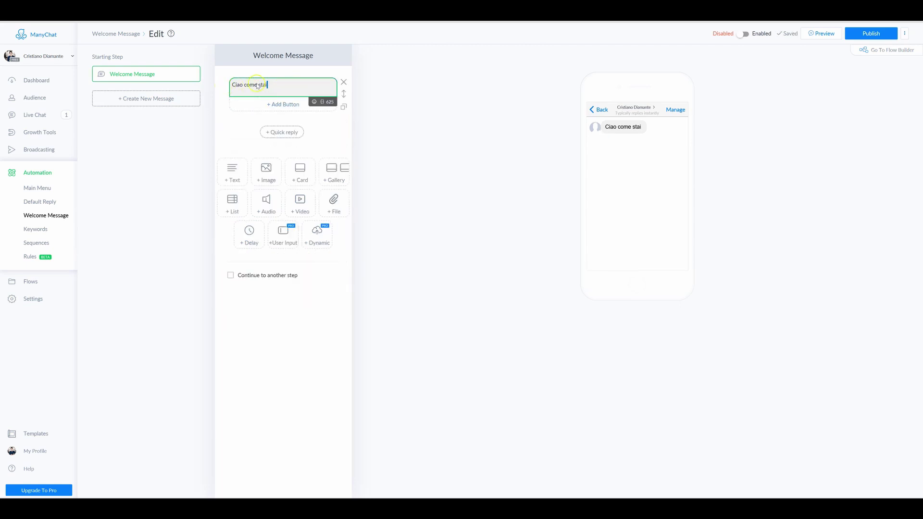
pyautogui.click(314, 102)
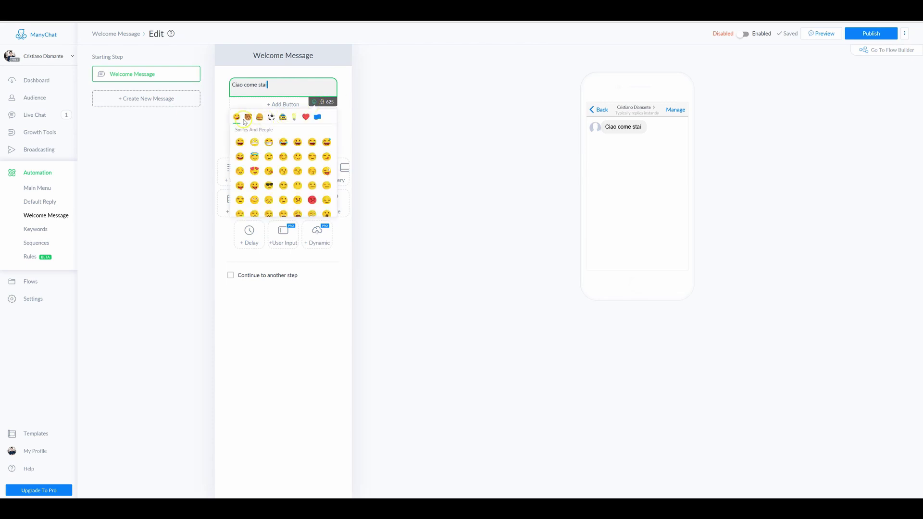
pyautogui.click(254, 142)
pyautogui.click(324, 102)
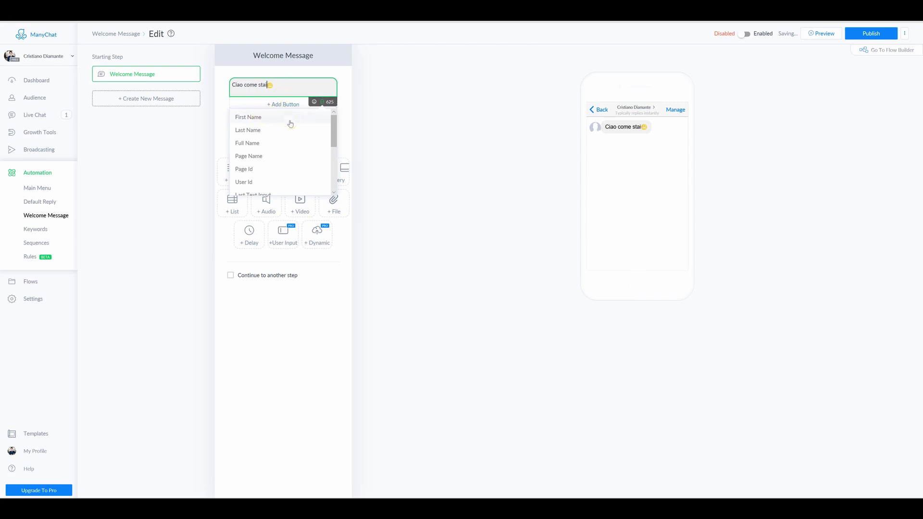
# Step: Shorten the welcome text to "Ciao" and insert the First Name variable after it
pyautogui.click(259, 88)
pyautogui.click(285, 90)
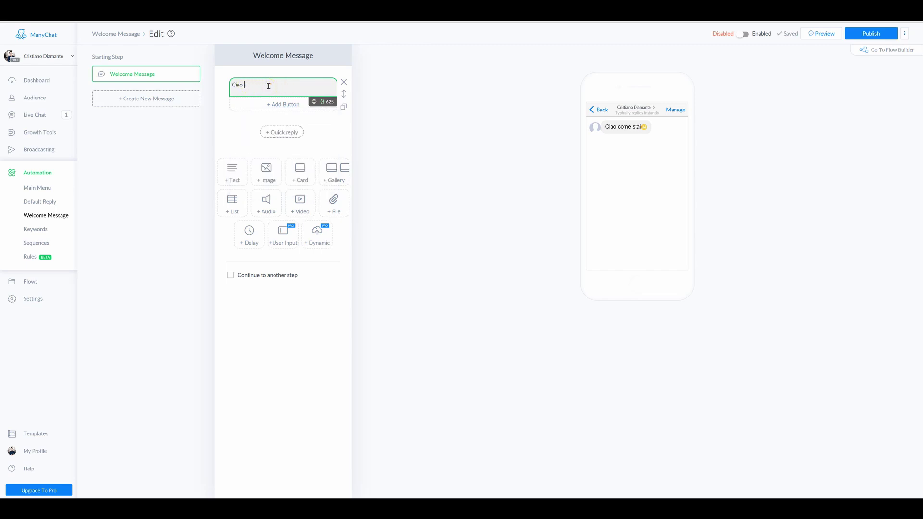
pyautogui.click(322, 102)
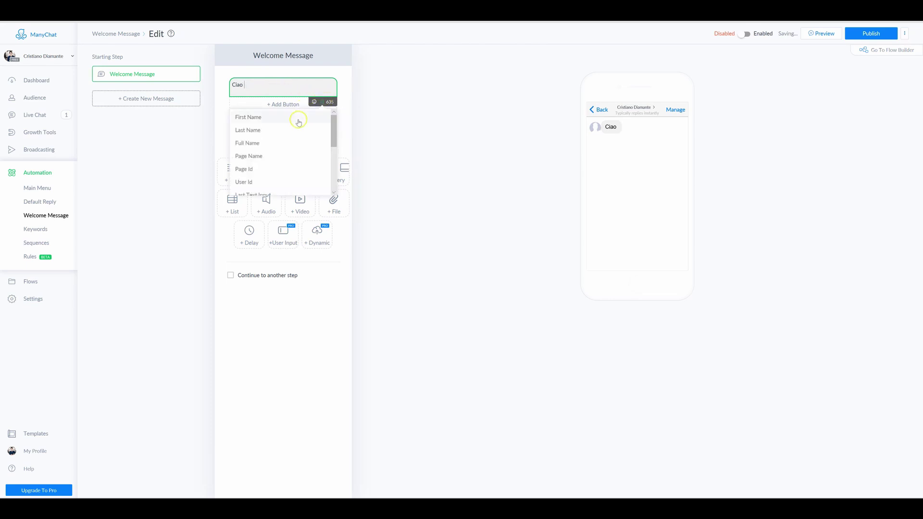
pyautogui.click(277, 120)
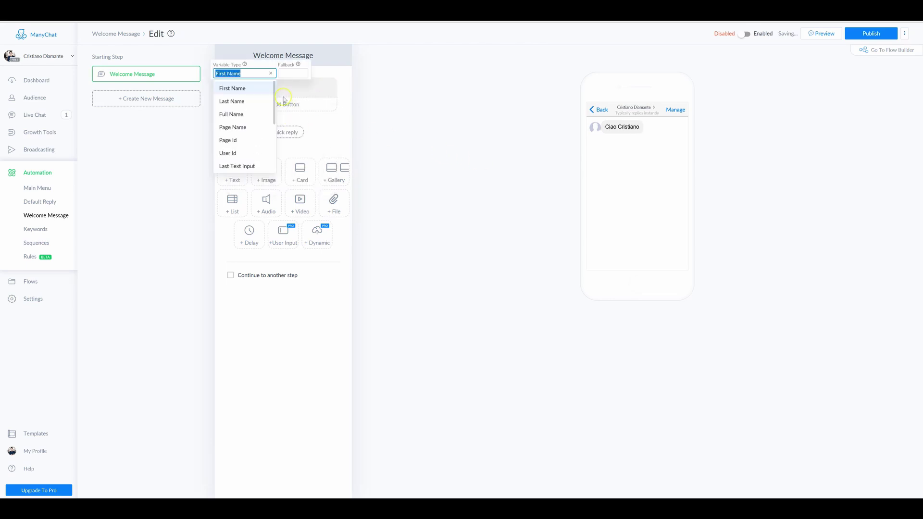
pyautogui.click(239, 88)
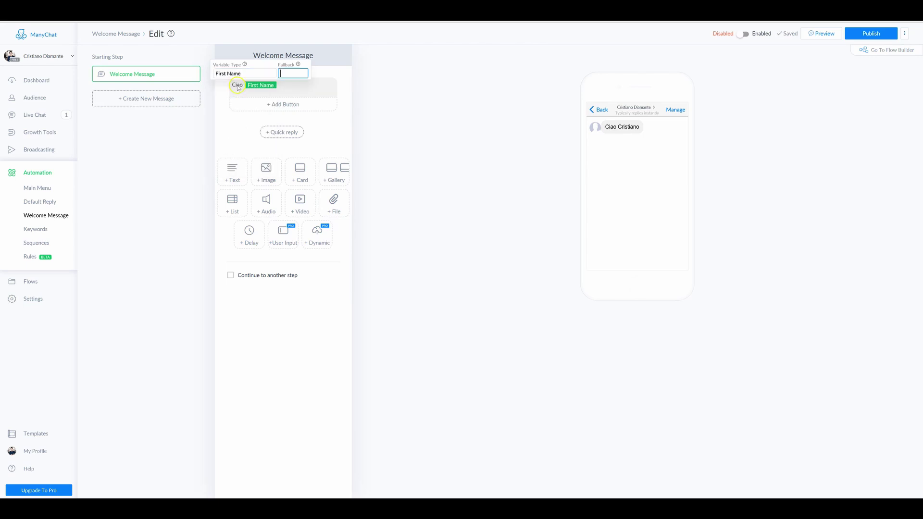
# Step: Close the variable settings and add "come stai?" after the First Name variable in the welcome text
pyautogui.click(297, 97)
pyautogui.click(295, 89)
pyautogui.click(310, 91)
pyautogui.click(298, 90)
pyautogui.click(298, 90)
pyautogui.click(305, 86)
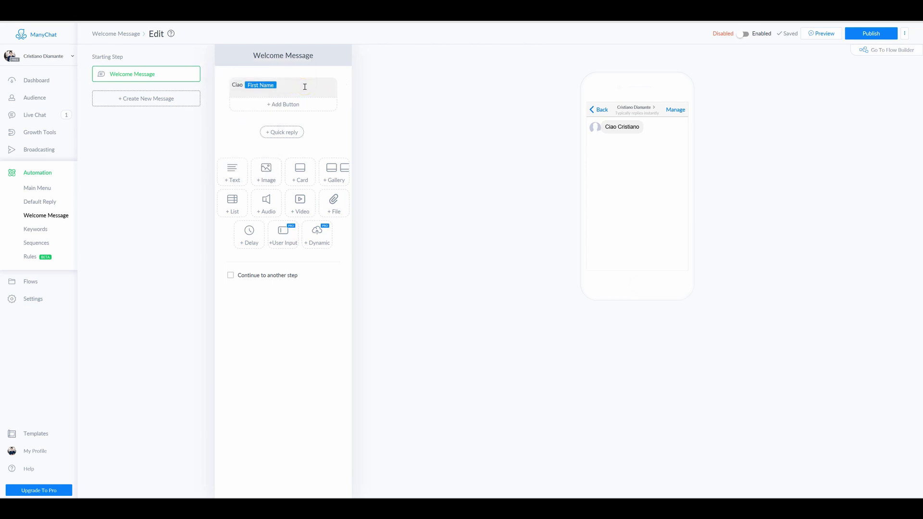
pyautogui.click(296, 89)
pyautogui.click(280, 88)
pyautogui.click(277, 87)
pyautogui.click(294, 86)
pyautogui.click(244, 86)
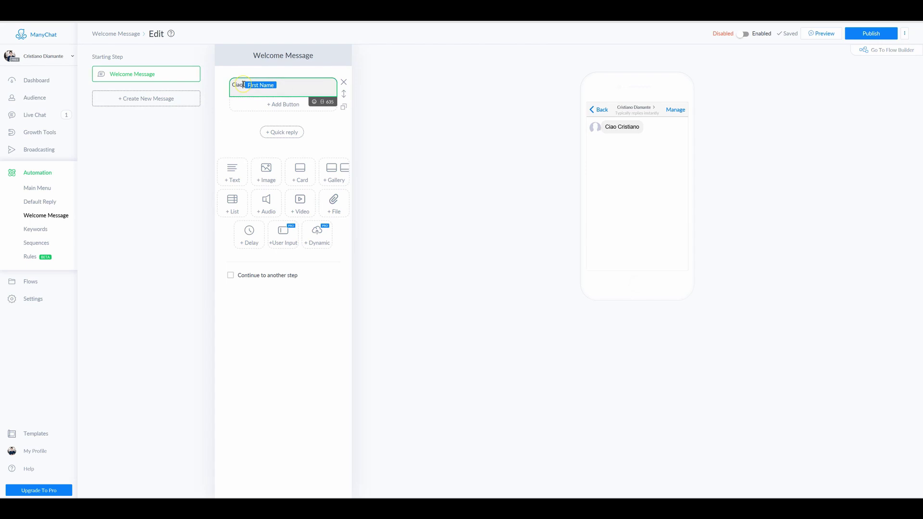
pyautogui.click(244, 85)
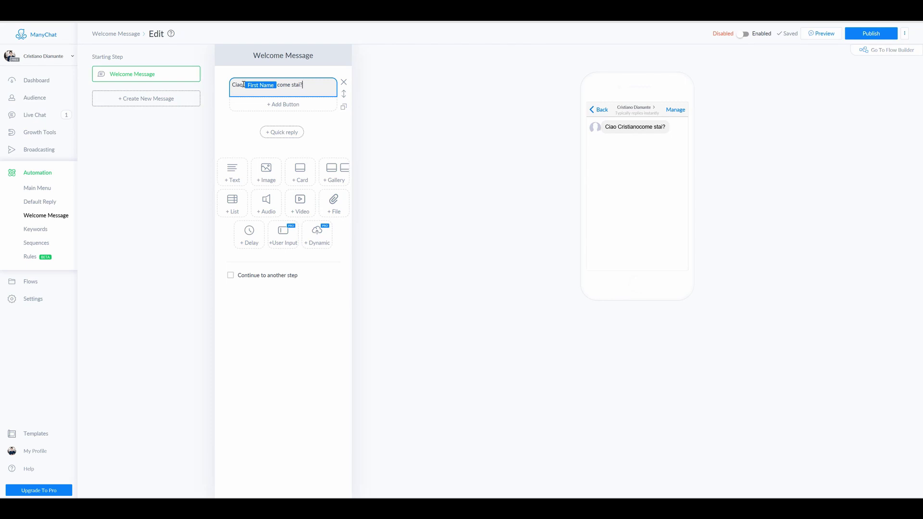
# Step: Add a second, empty text block below the greeting in the welcome message
pyautogui.click(232, 170)
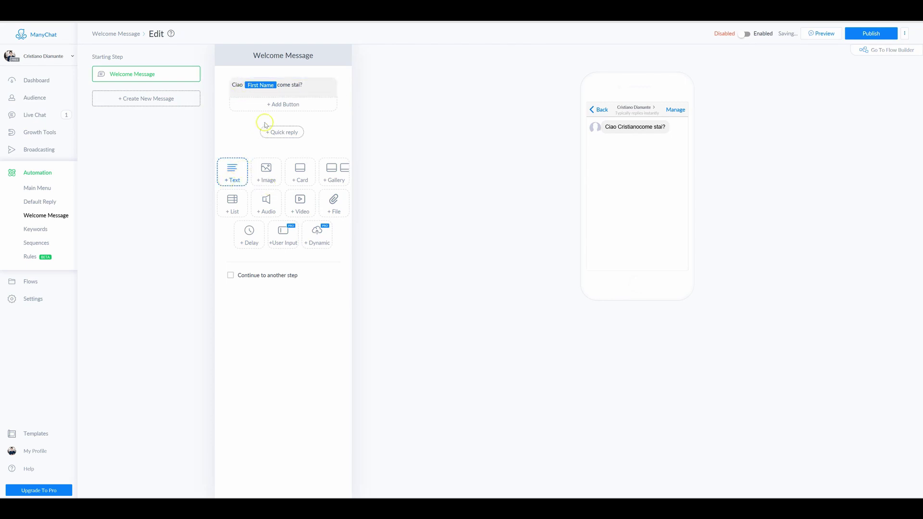
pyautogui.click(234, 178)
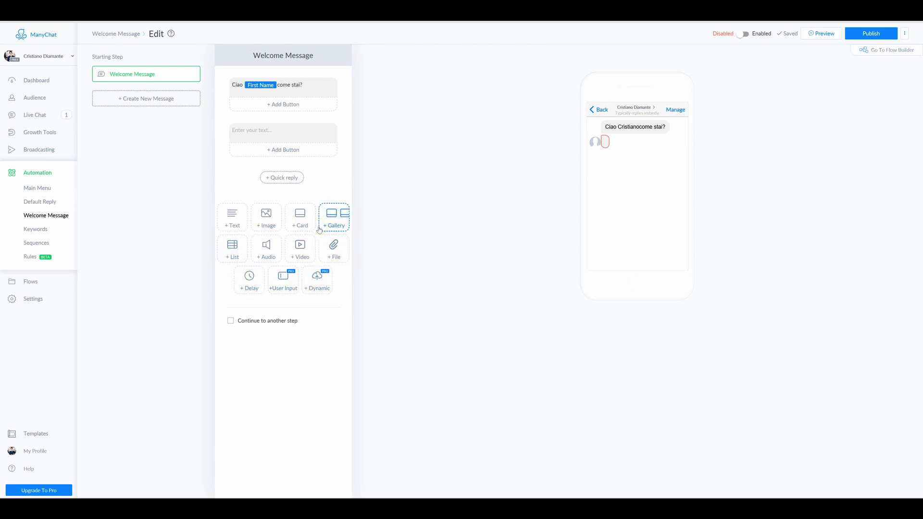
pyautogui.click(304, 182)
# Step: Check the greeting in the phone preview and insert a space between the First Name variable and "come stai?"
pyautogui.moveTo(607, 128)
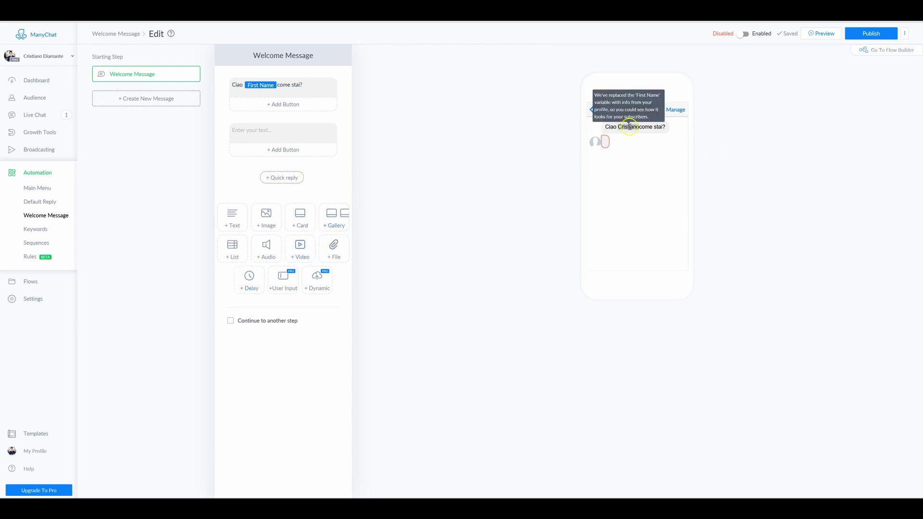
pyautogui.click(279, 84)
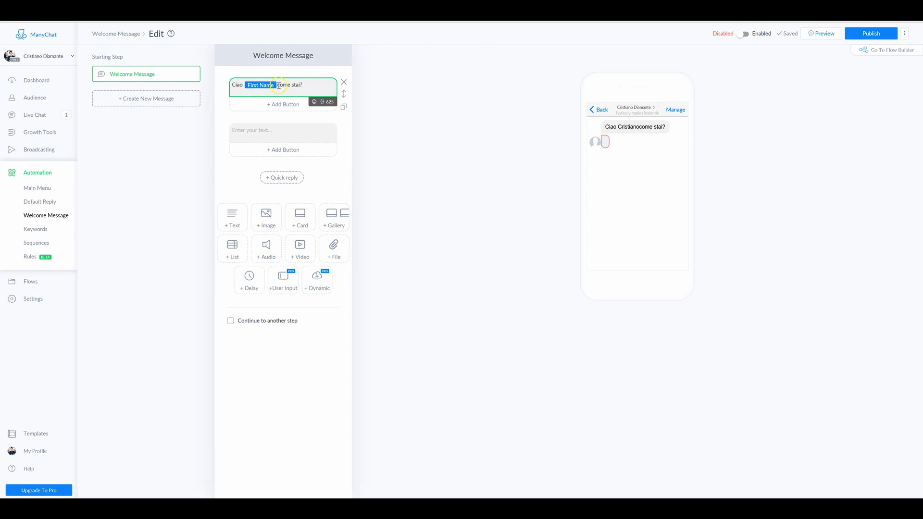
pyautogui.click(278, 85)
pyautogui.click(279, 87)
pyautogui.moveTo(623, 127)
# Step: Switch the welcome message to the Flow Builder and reposition the Welcome Message starting step on the canvas
pyautogui.click(886, 50)
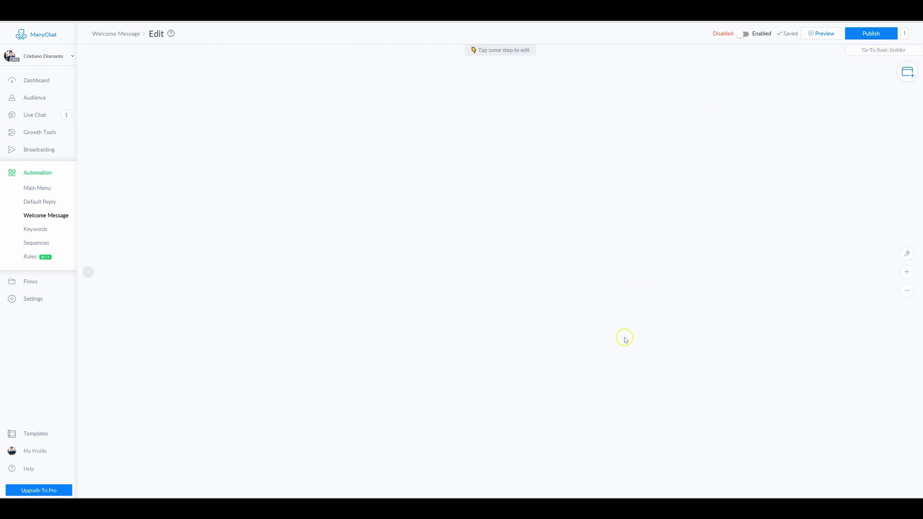
pyautogui.moveTo(536, 213); pyautogui.dragTo(417, 170)
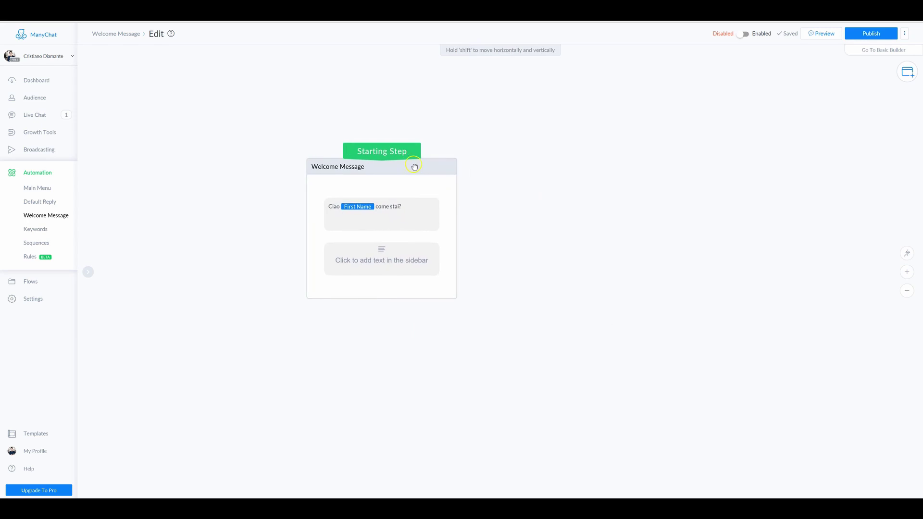
# Step: Open the Welcome Message step for editing and change the question after the First Name variable to "cosa preferisci?"
pyautogui.click(381, 256)
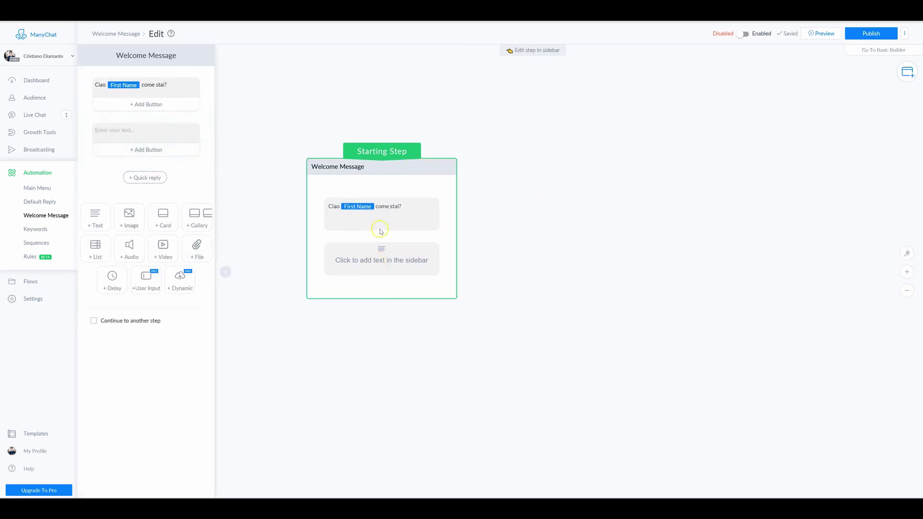
pyautogui.click(400, 211)
pyautogui.click(170, 86)
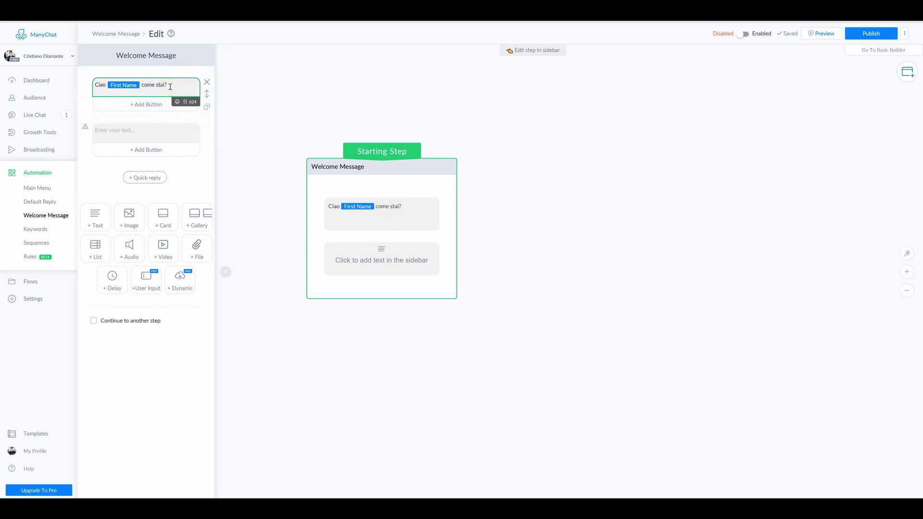
pyautogui.press('BackSpace')
pyautogui.write('isc')
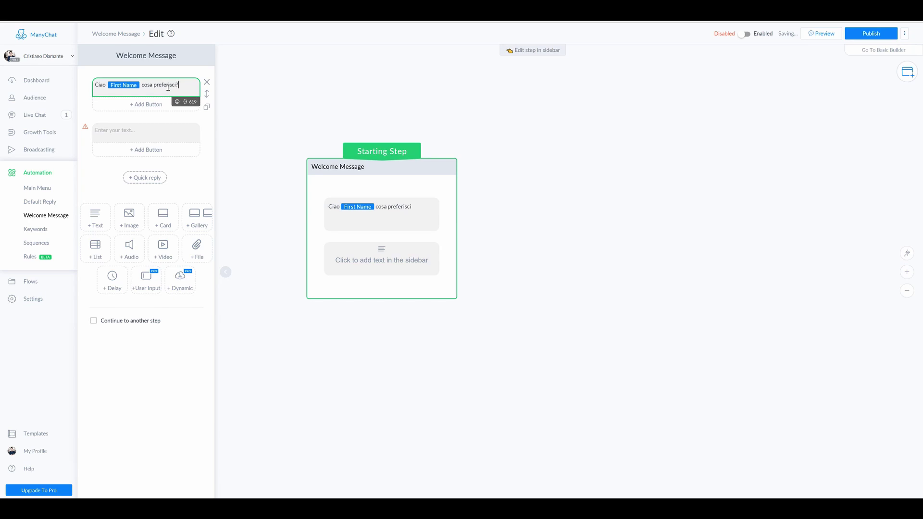
# Step: Replace the question after the First Name variable with "qual'è il tuo colore preferito?" and delete the empty second text block
pyautogui.click(178, 84)
pyautogui.press('BackSpace')
pyautogui.press('BackSpace')
pyautogui.press('BackSpace')
pyautogui.press('BackSpace')
pyautogui.press('BackSpace')
pyautogui.press('BackSpace')
pyautogui.press('BackSpace')
pyautogui.press('BackSpace')
pyautogui.press('BackSpace')
pyautogui.press('BackSpace')
pyautogui.press('BackSpace')
pyautogui.press('BackSpace')
pyautogui.press('BackSpace')
pyautogui.write("qual'è il tr")
pyautogui.press('BackSpace')
pyautogui.write('uo colore preferito?')
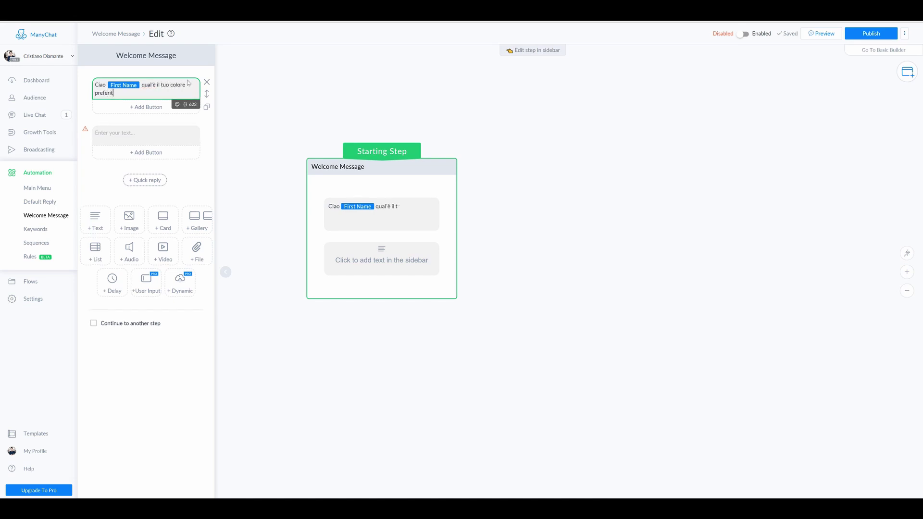
pyautogui.click(206, 129)
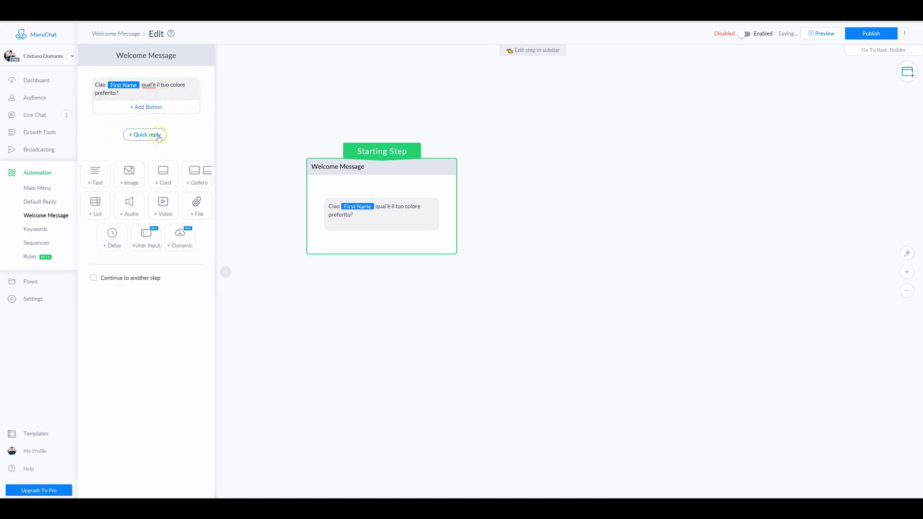
# Step: Add two quick replies, "ROSSO" and "BLU", to the welcome message
pyautogui.click(149, 109)
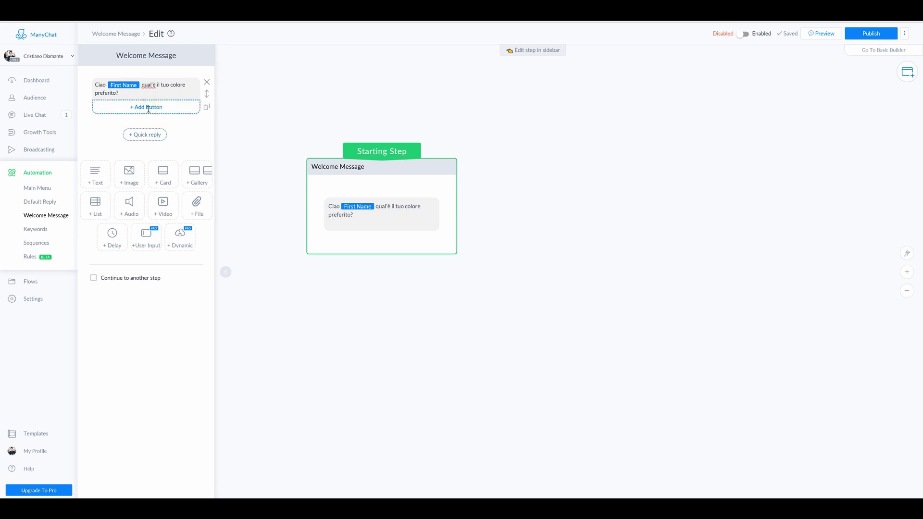
pyautogui.click(137, 135)
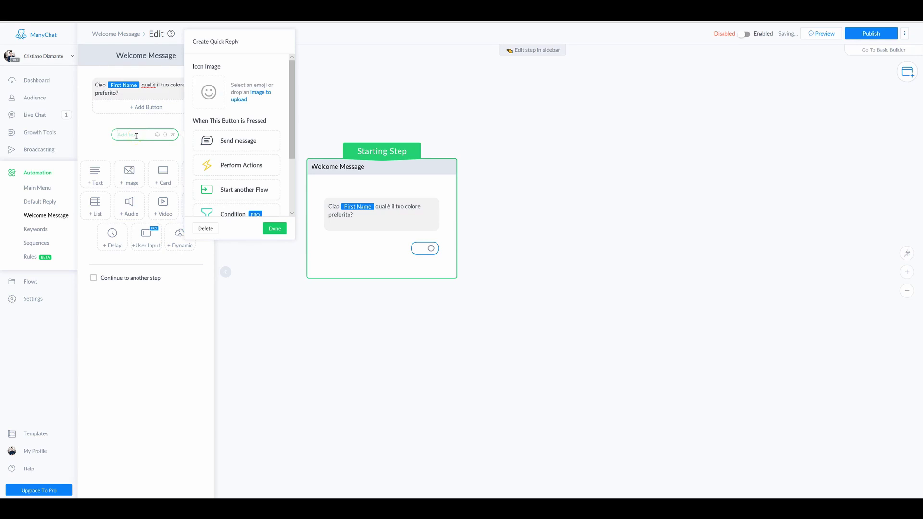
pyautogui.write('ROSSO')
pyautogui.click(275, 229)
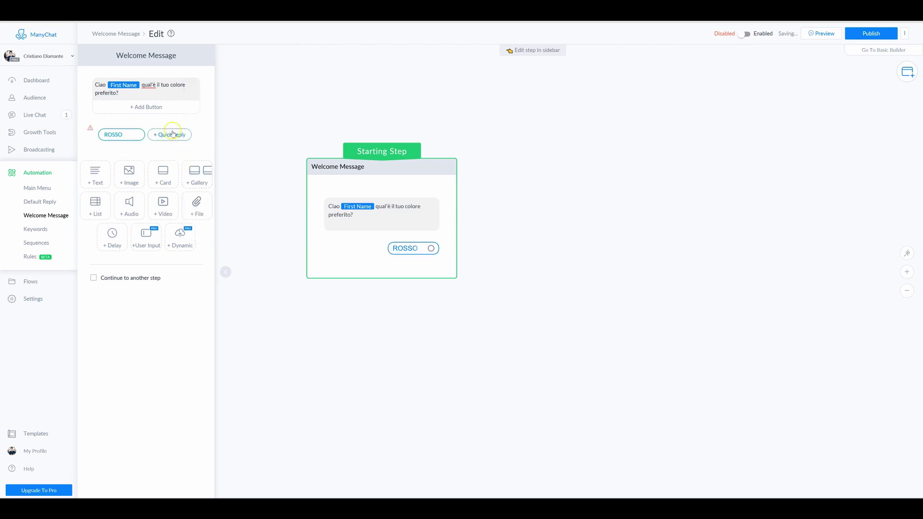
pyautogui.click(174, 134)
pyautogui.write('BLUG')
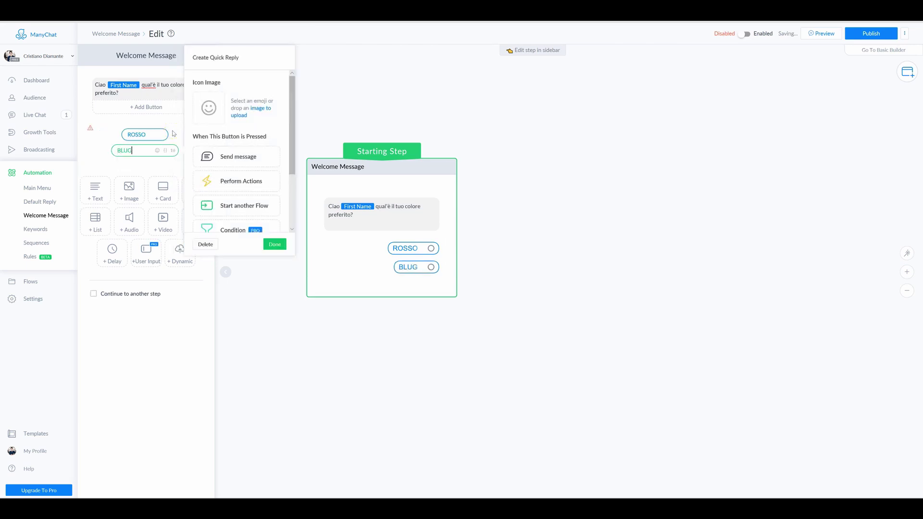
pyautogui.press('BackSpace')
pyautogui.click(275, 244)
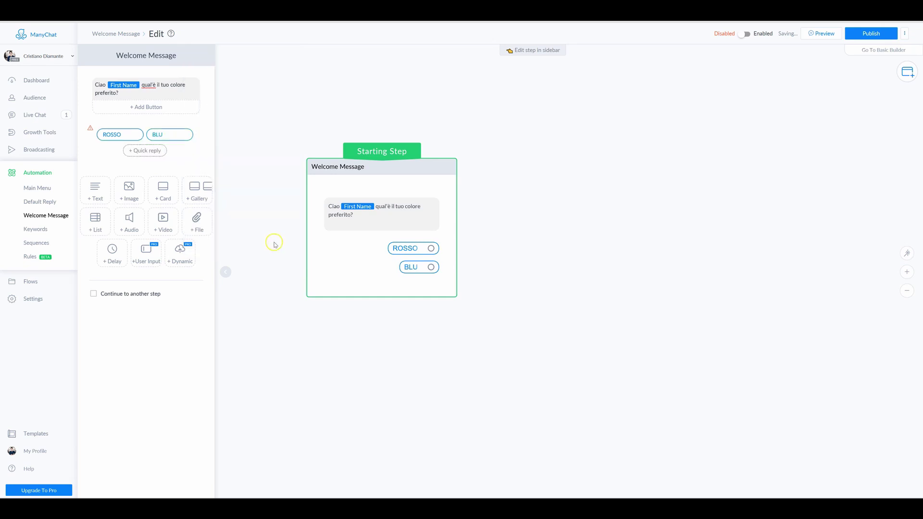
# Step: Connect the ROSSO quick reply to a new Send Message step placed beside the Welcome Message, dismissing the desktop notification
pyautogui.click(430, 250)
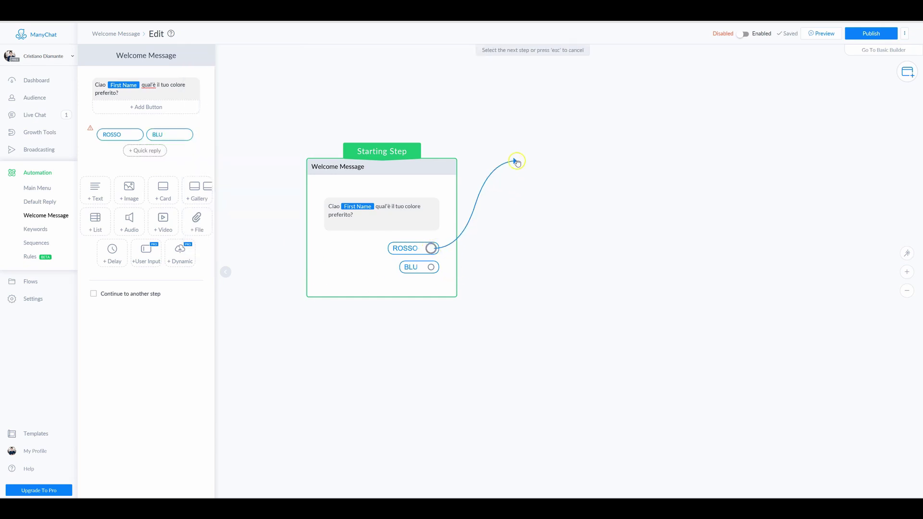
pyautogui.click(547, 162)
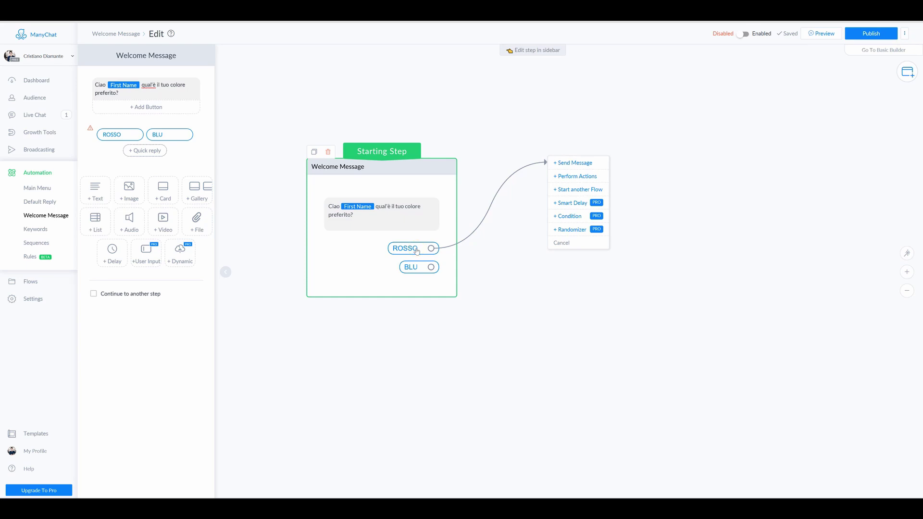
pyautogui.click(591, 209)
pyautogui.click(596, 218)
pyautogui.click(33, 491)
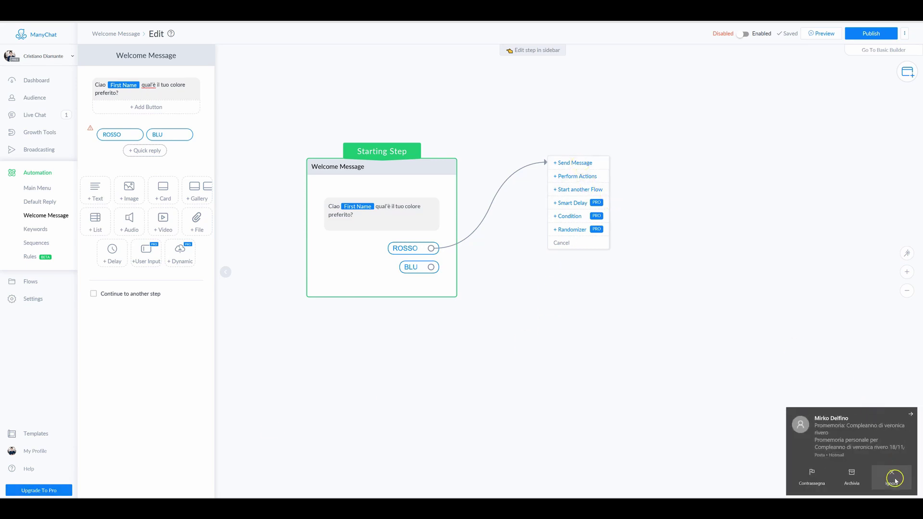
pyautogui.click(893, 479)
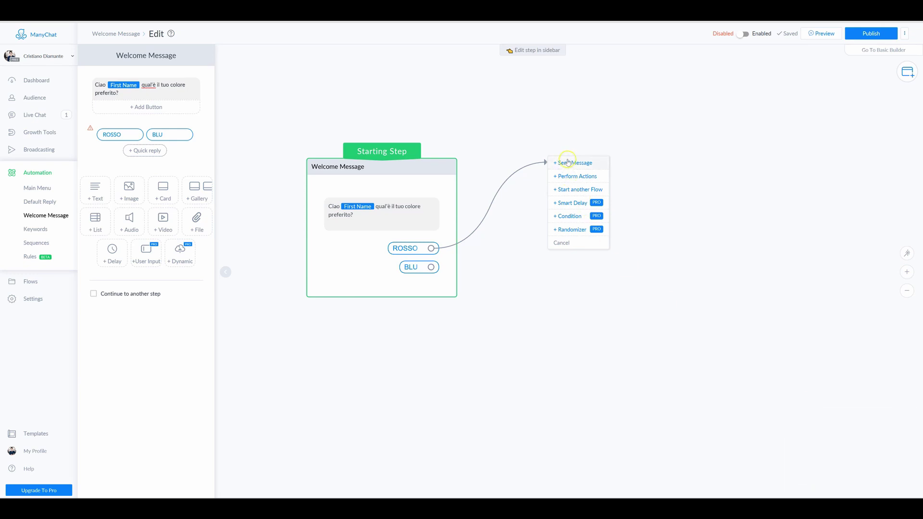
pyautogui.click(568, 162)
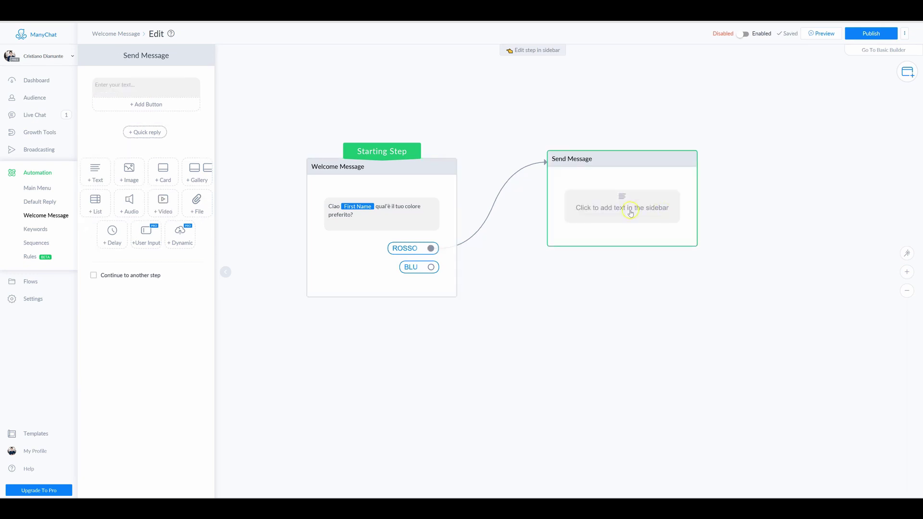
# Step: Fill the ROSSO reply message with the text "Complimenti il rosso è il mio colore preferito"
pyautogui.click(510, 231)
pyautogui.click(141, 87)
pyautogui.write('Compl')
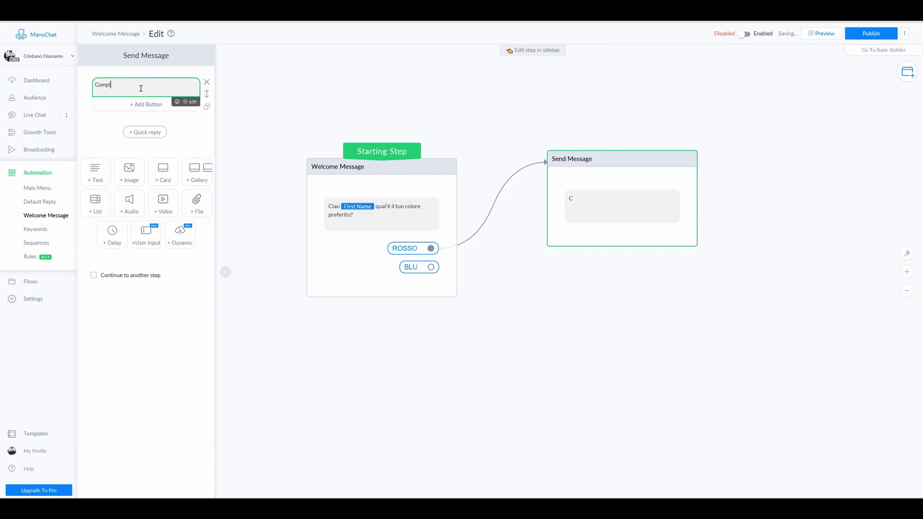
pyautogui.write('imenti il rto')
pyautogui.write('osso ')
pyautogui.write('è il mio colore prefe')
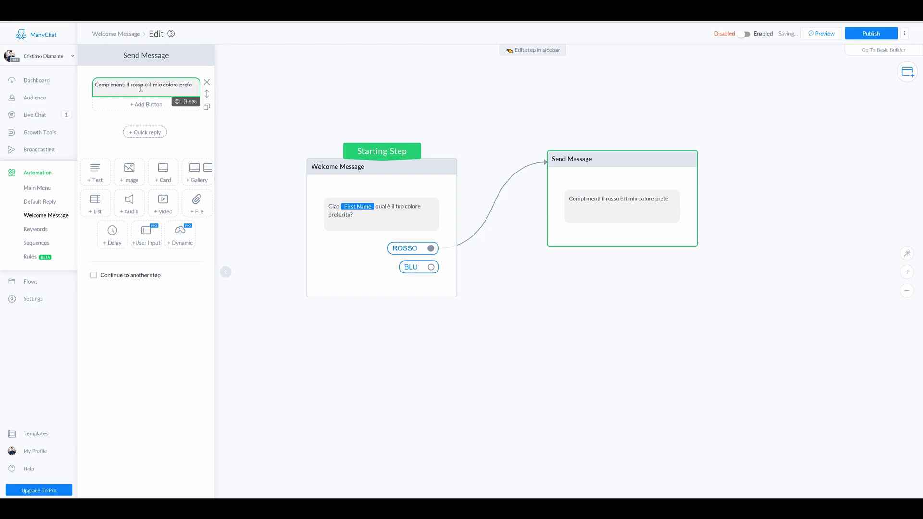
pyautogui.write('rito')
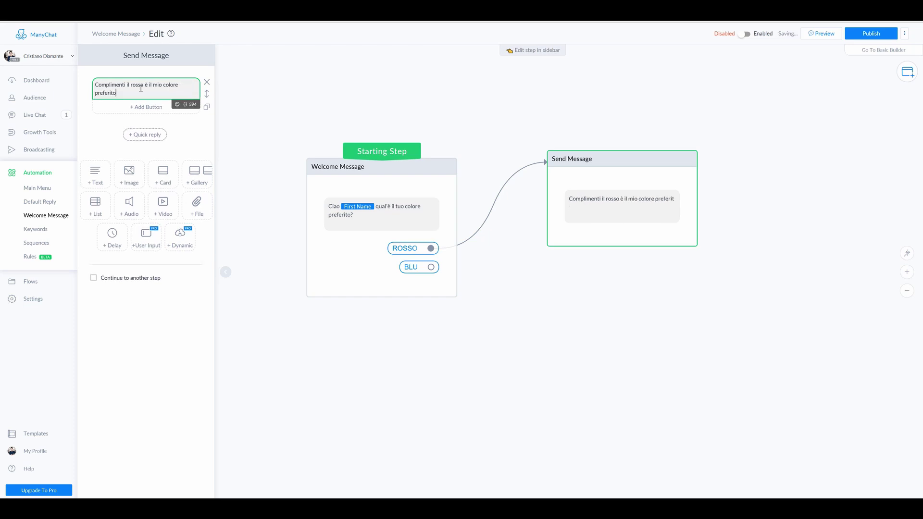
pyautogui.click(305, 279)
# Step: Connect the BLU quick reply to a second new Send Message step placed below the ROSSO reply
pyautogui.click(431, 267)
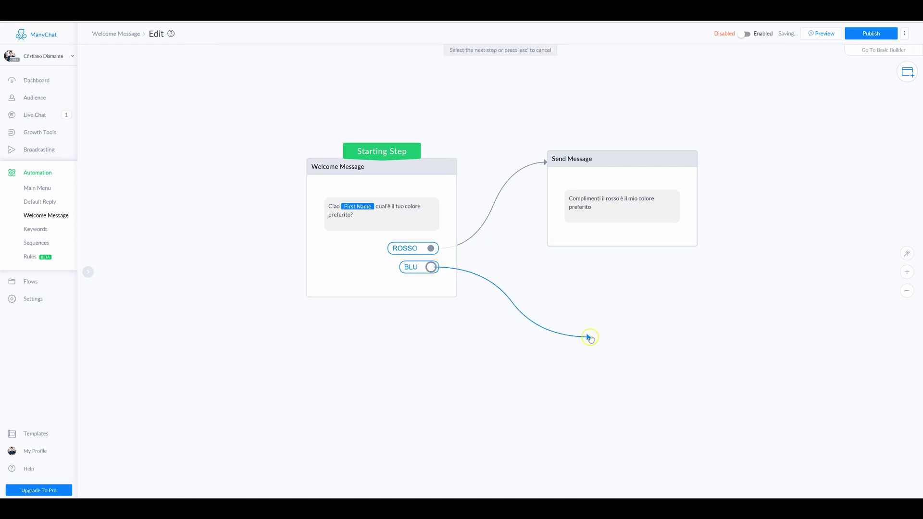
pyautogui.click(589, 337)
pyautogui.click(620, 260)
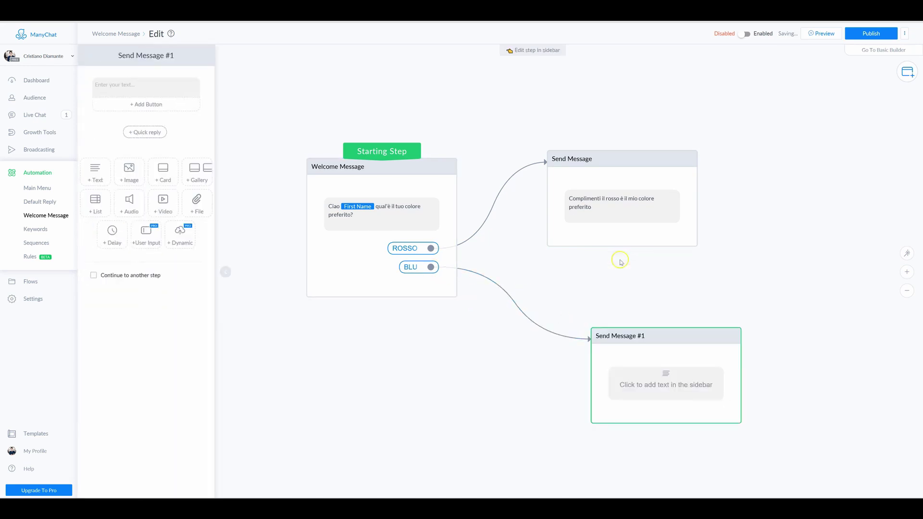
# Step: Fill the BLU reply message with the text "Mi dispiace il mio colore preferito è il rosso"
pyautogui.click(141, 88)
pyautogui.write('Mi dispiace il m')
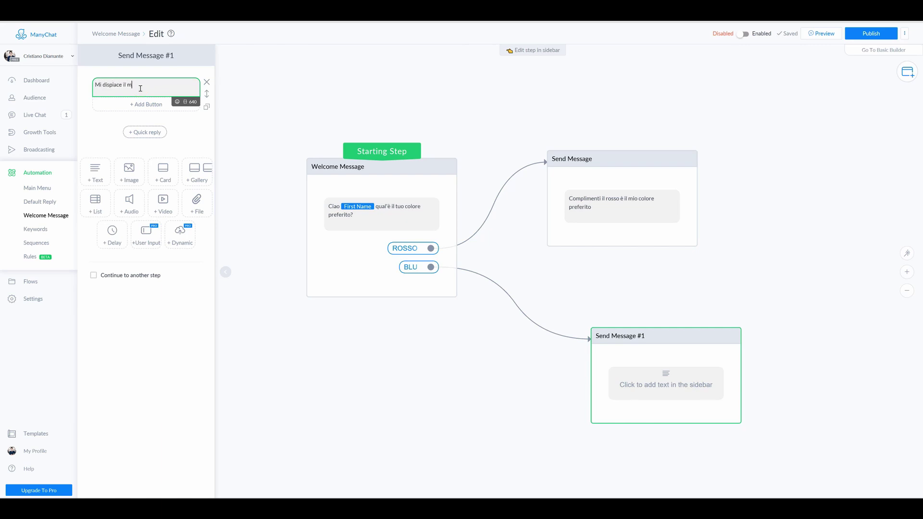
pyautogui.write('io colore prefer')
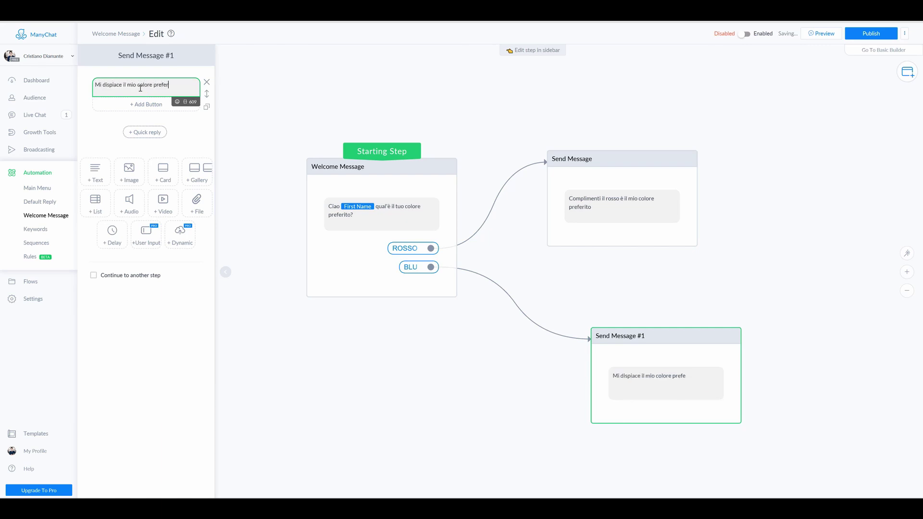
pyautogui.write('ito è iol rosso')
pyautogui.click(312, 243)
# Step: Publish the welcome message flow and switch it from Disabled to Enabled
pyautogui.click(755, 38)
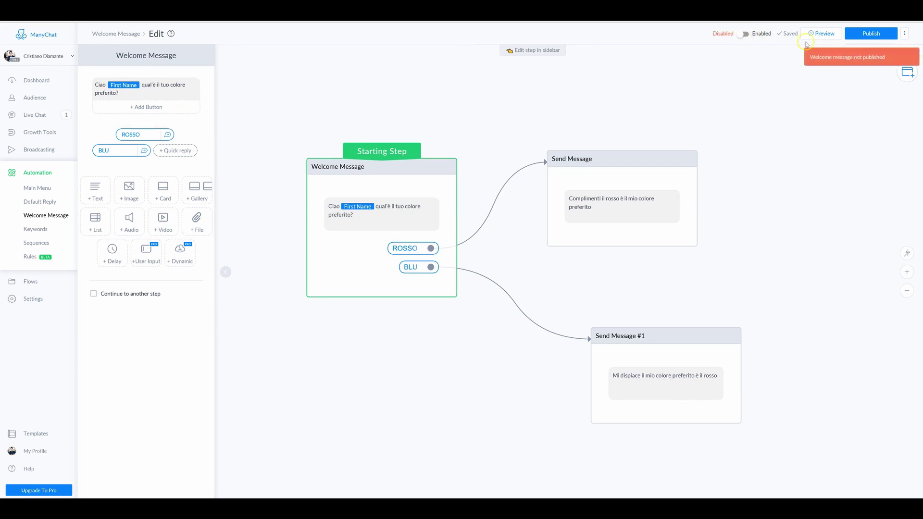
pyautogui.click(871, 34)
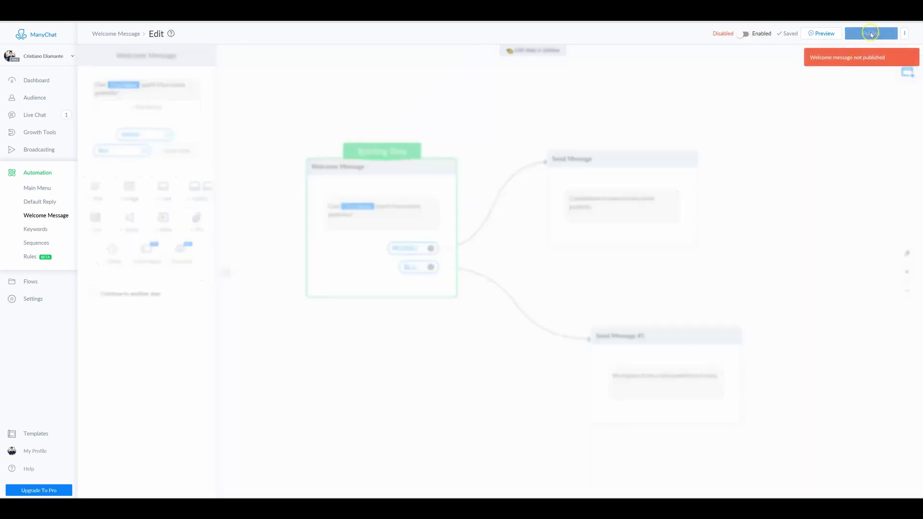
pyautogui.click(738, 34)
pyautogui.click(425, 222)
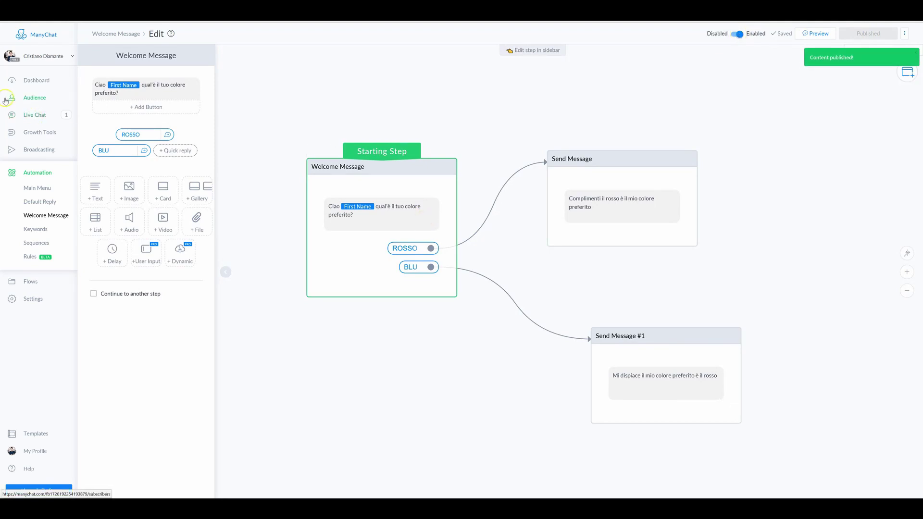
# Step: Open the only subscriber's profile in the Audience and delete the user data, confirming with "delete"
pyautogui.click(34, 97)
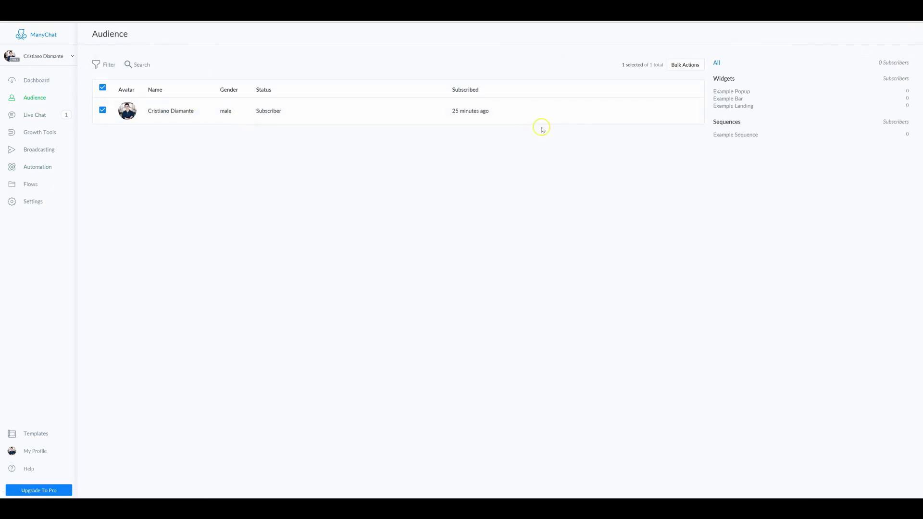
pyautogui.click(184, 114)
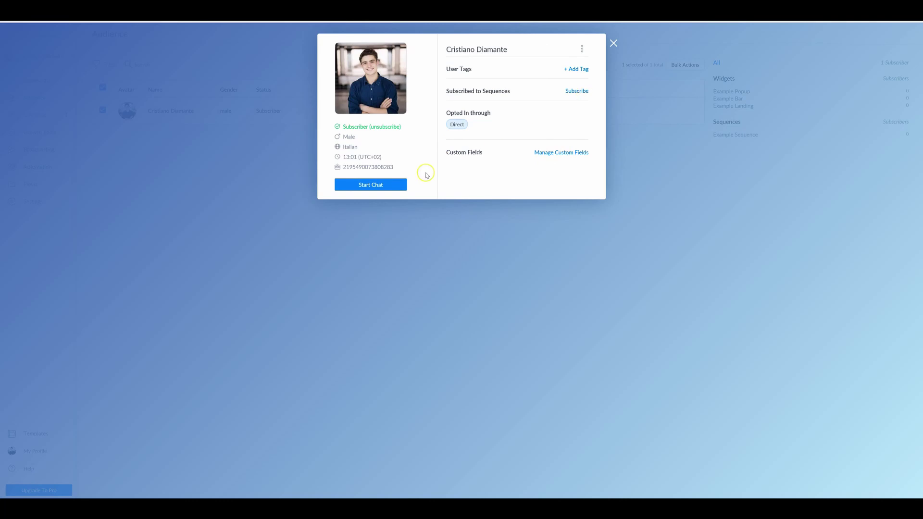
pyautogui.click(582, 48)
pyautogui.click(561, 85)
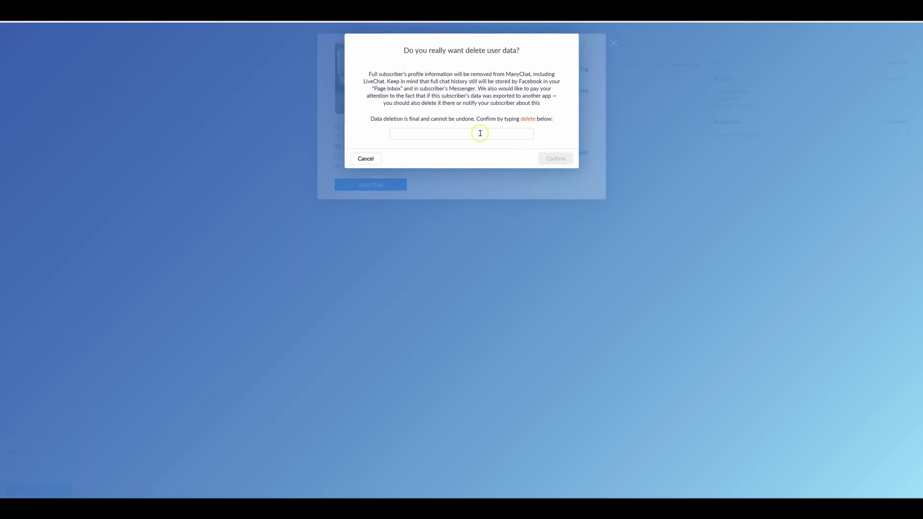
pyautogui.click(481, 132)
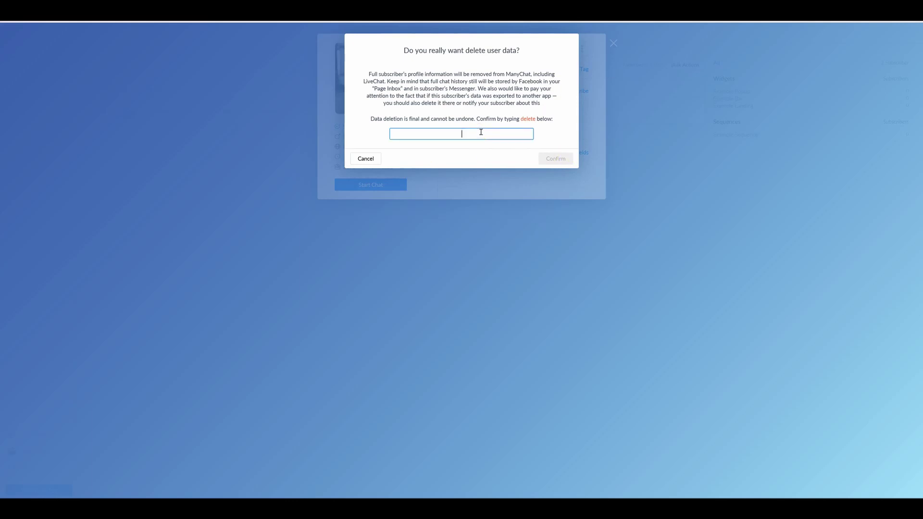
pyautogui.write('delete')
pyautogui.click(558, 159)
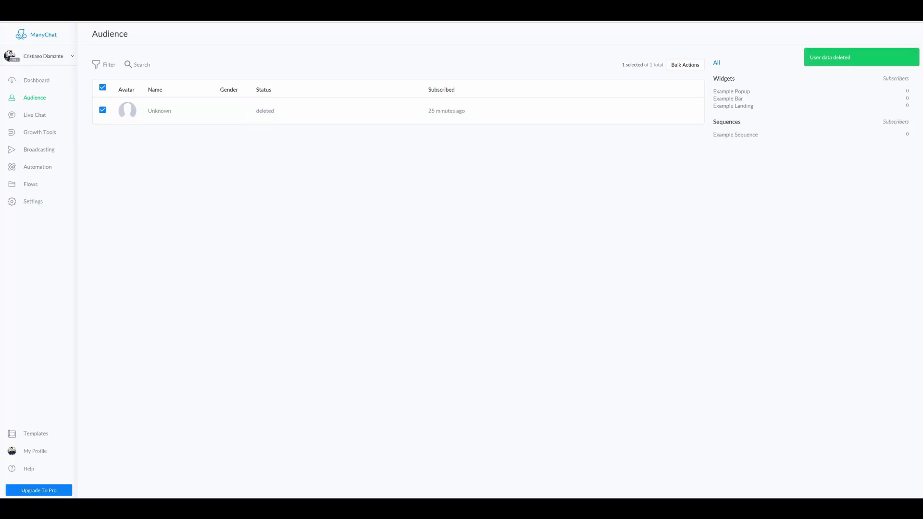
# Step: Copy the bot link from the Dashboard and open it in Messenger to test the conversation
pyautogui.click(37, 80)
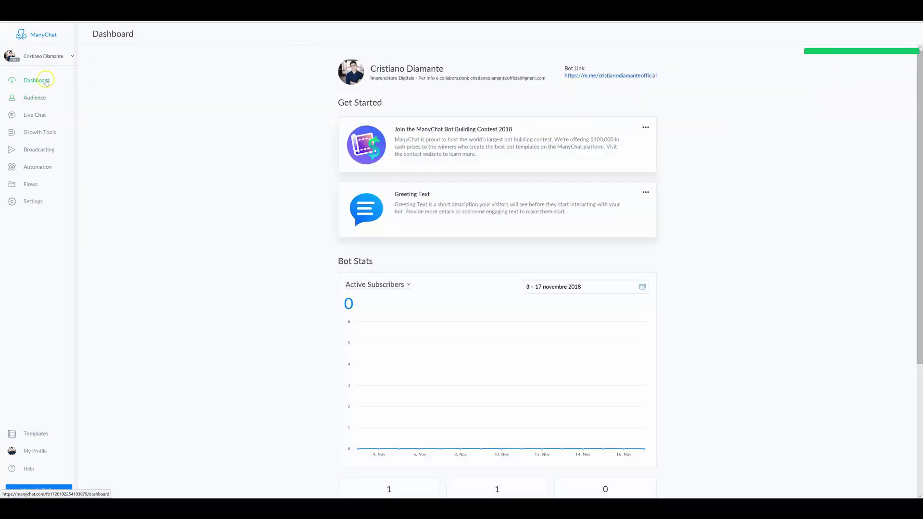
pyautogui.rightClick(598, 78)
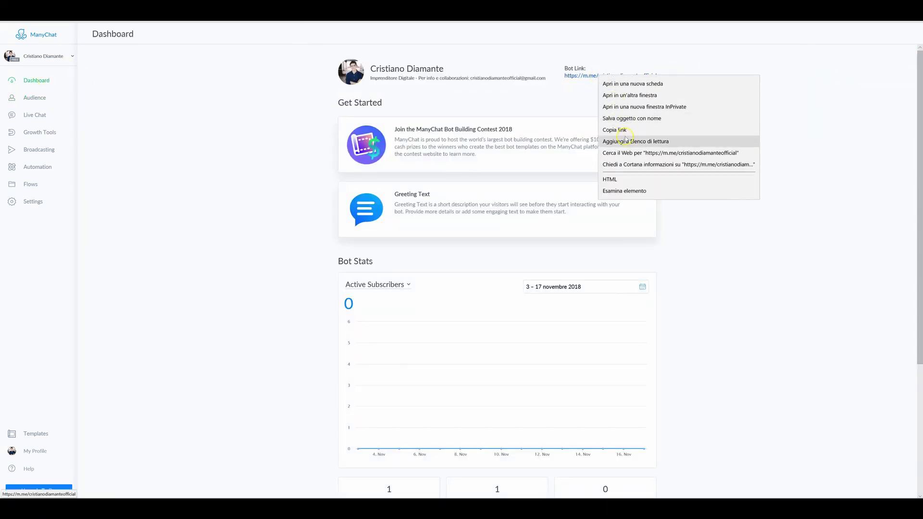
pyautogui.click(625, 129)
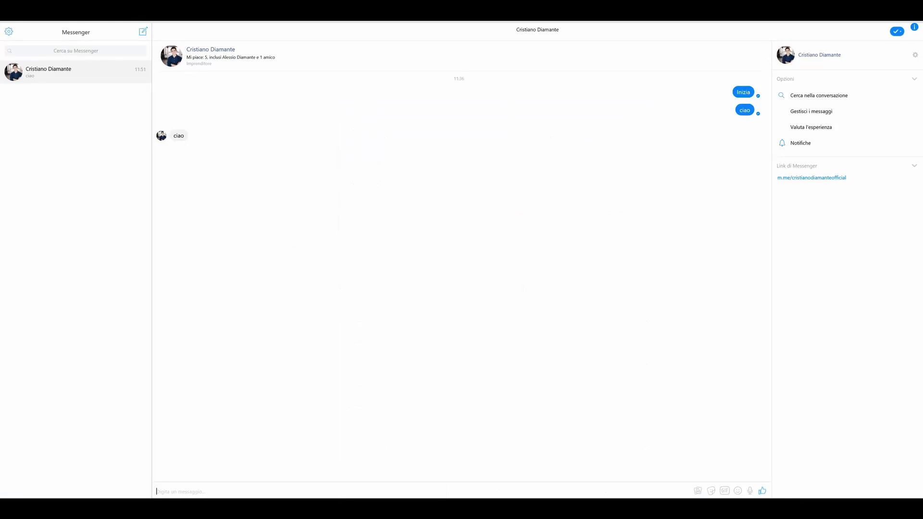
pyautogui.write('https://m.me/cristianodiamanteofficial')
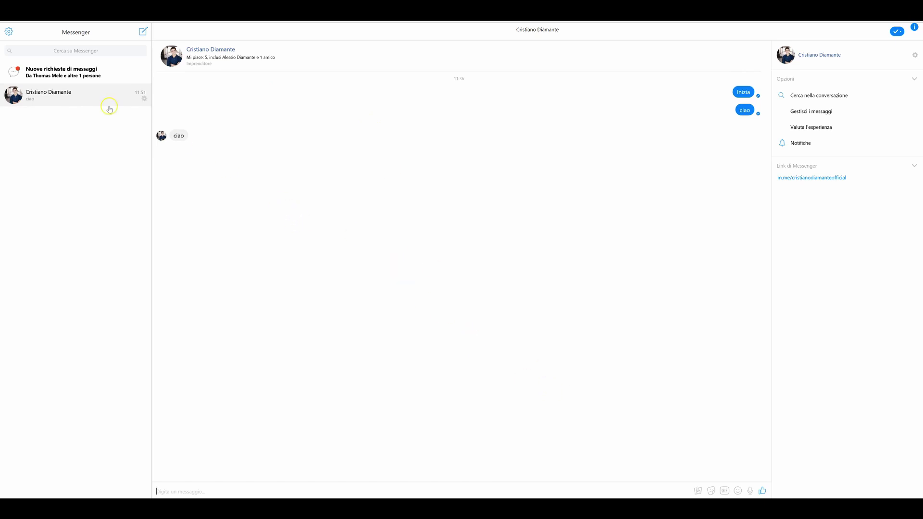
pyautogui.moveTo(198, 135)
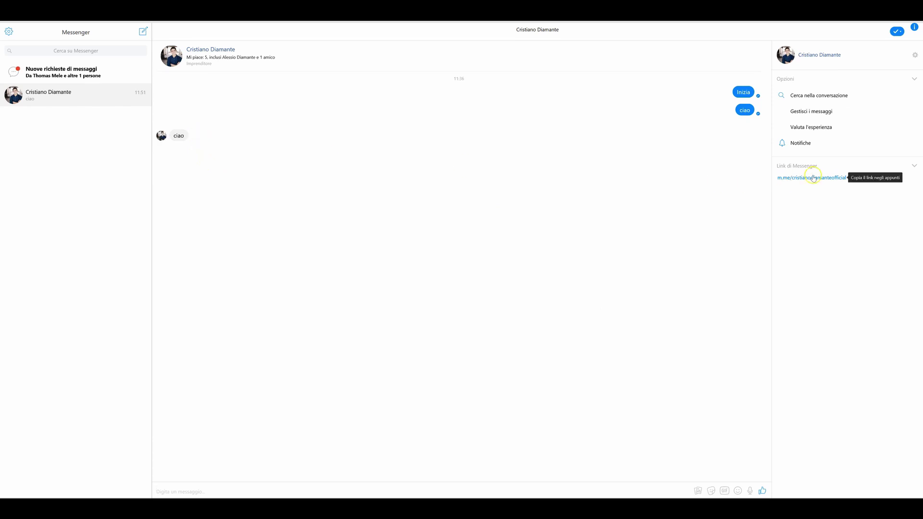
# Step: Delete the existing page conversation in Messenger and retest the bot by starting a new chat and replying ROSSO to the colour question
pyautogui.click(144, 98)
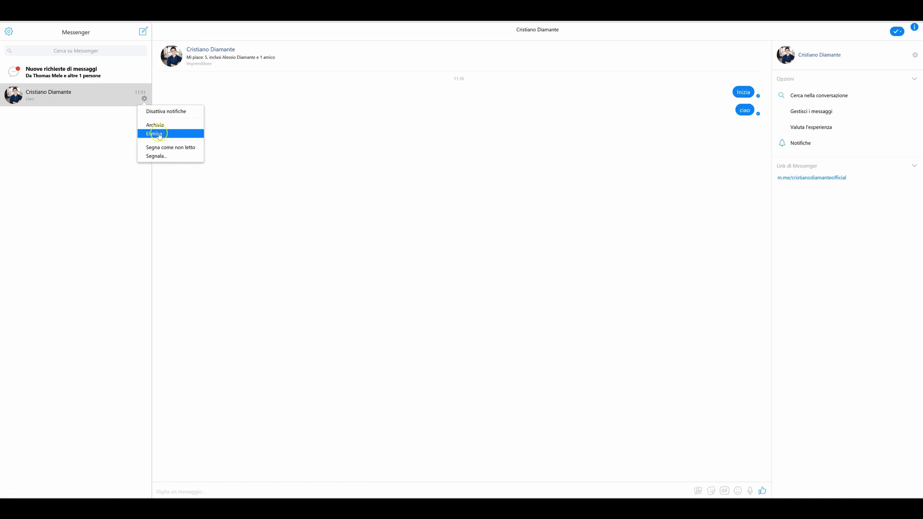
pyautogui.click(159, 134)
pyautogui.click(489, 190)
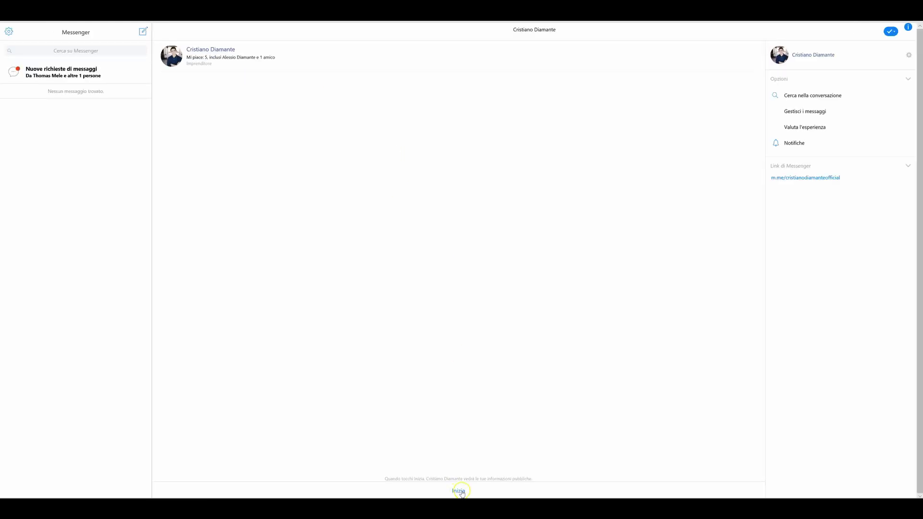
pyautogui.click(459, 492)
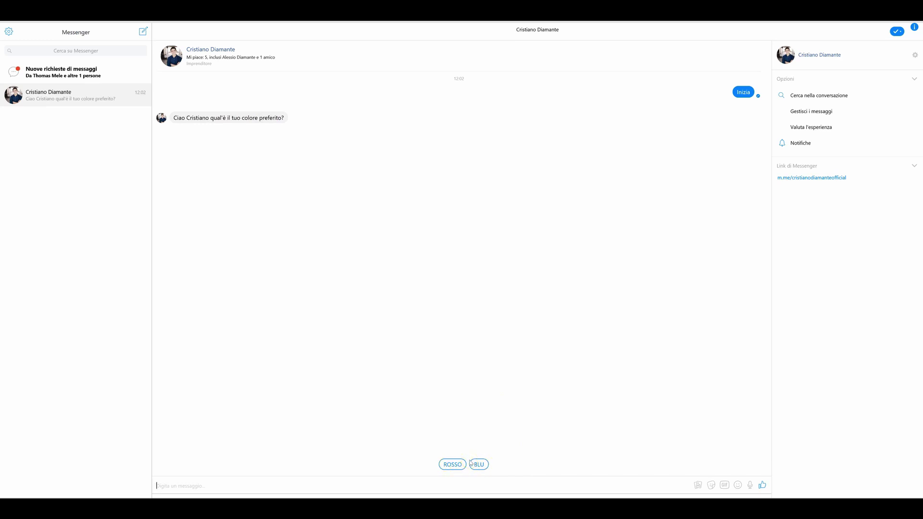
pyautogui.click(454, 467)
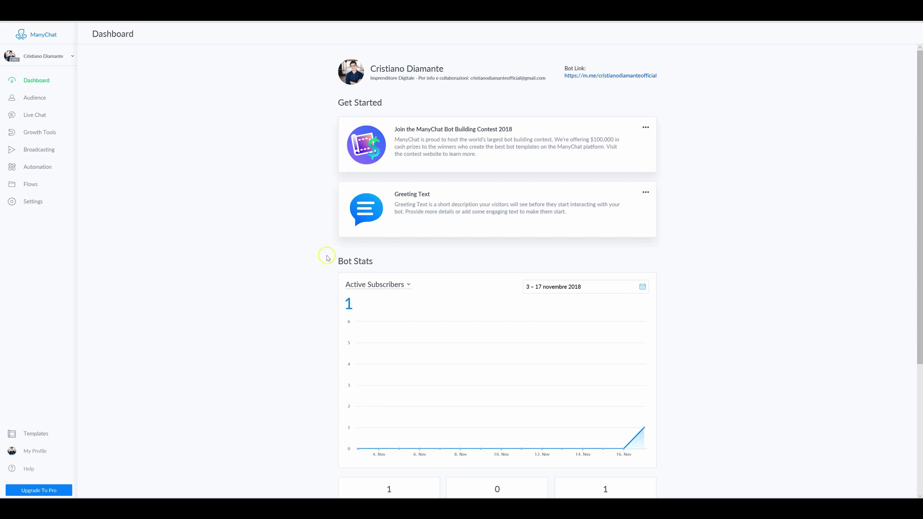
# Step: Switch to ManyChat and examine the published Welcome Message flow's statistics for sent, delivered, opened and clicked messages
pyautogui.click(50, 172)
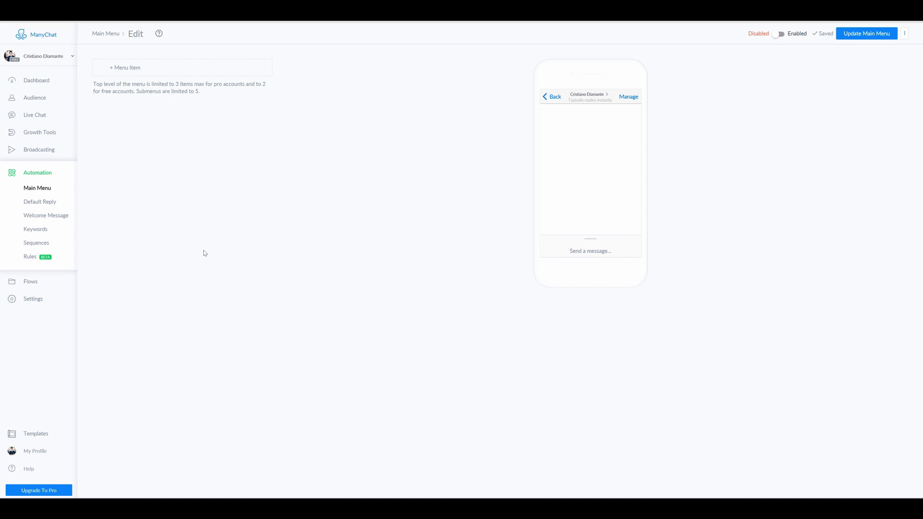
pyautogui.click(62, 222)
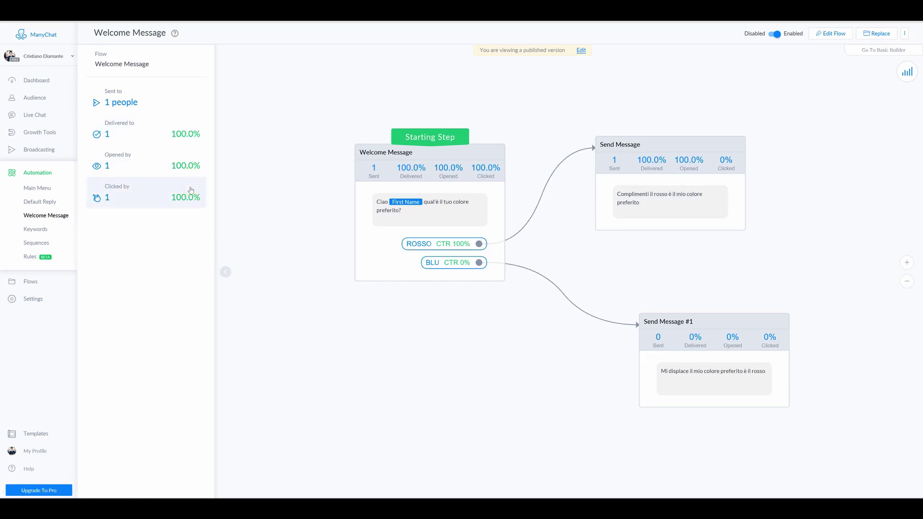
pyautogui.click(193, 138)
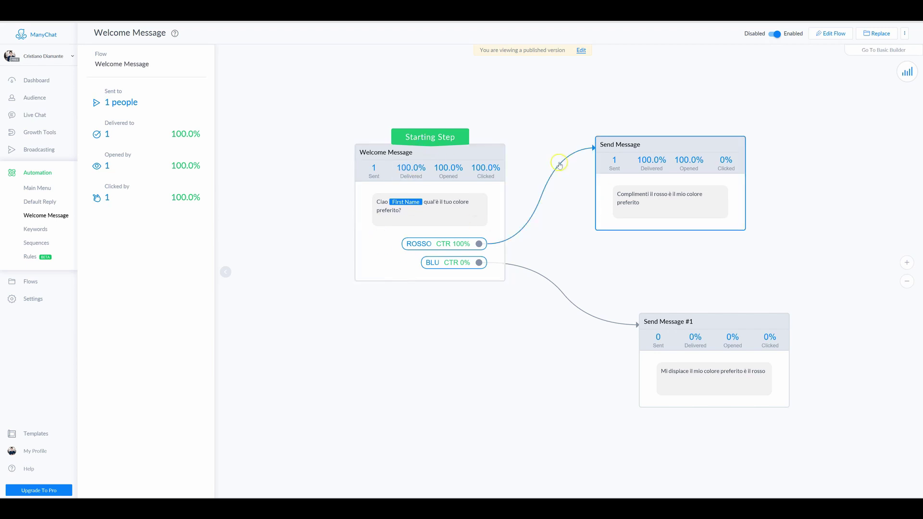
# Step: Open the Welcome Message flow for editing, view it in the Basic Builder and return to the Flow Builder
pyautogui.click(839, 35)
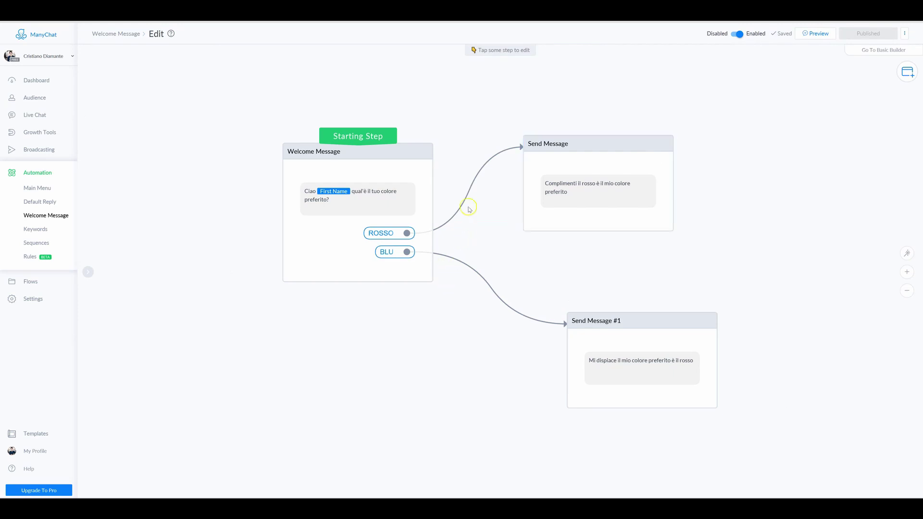
pyautogui.click(897, 50)
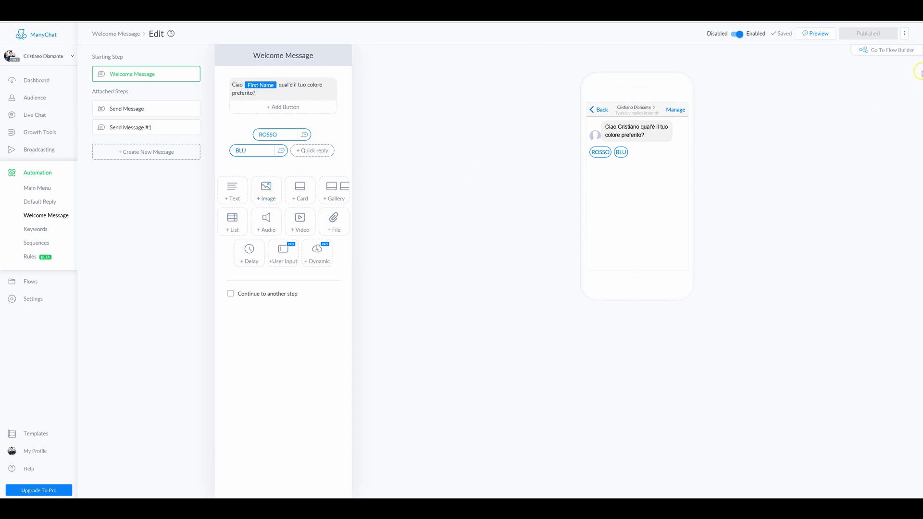
pyautogui.click(895, 51)
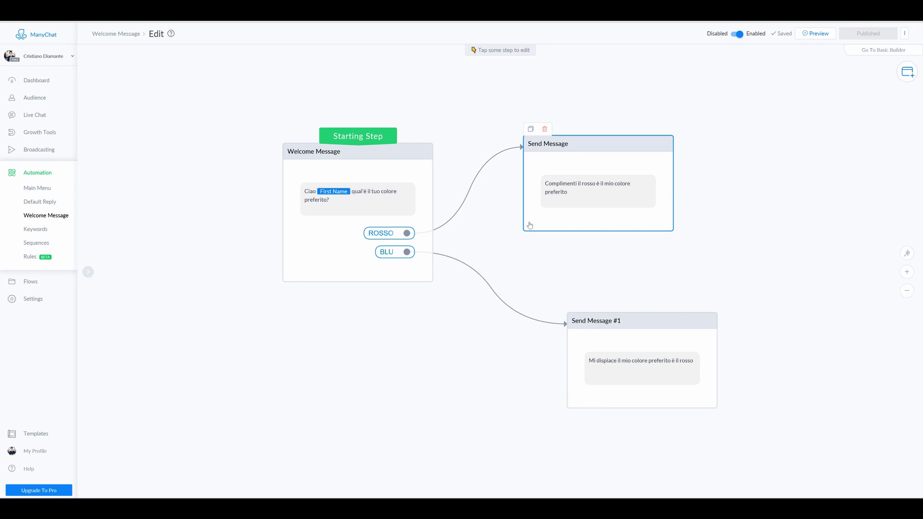
pyautogui.click(413, 211)
pyautogui.click(588, 183)
pyautogui.click(614, 236)
pyautogui.click(640, 227)
# Step: Correct the spelling in the Welcome Message starting step's question from "qual'è" to "qual è", keeping the First Name field
pyautogui.click(420, 174)
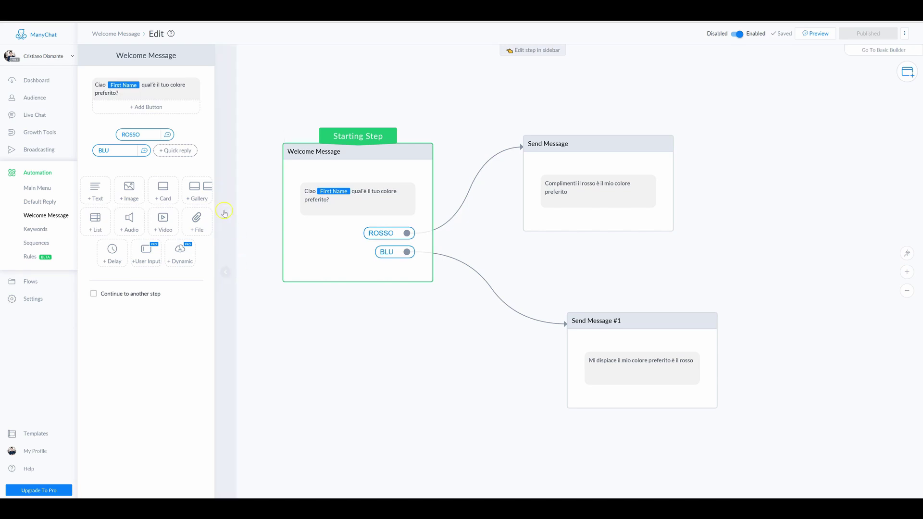
pyautogui.click(167, 96)
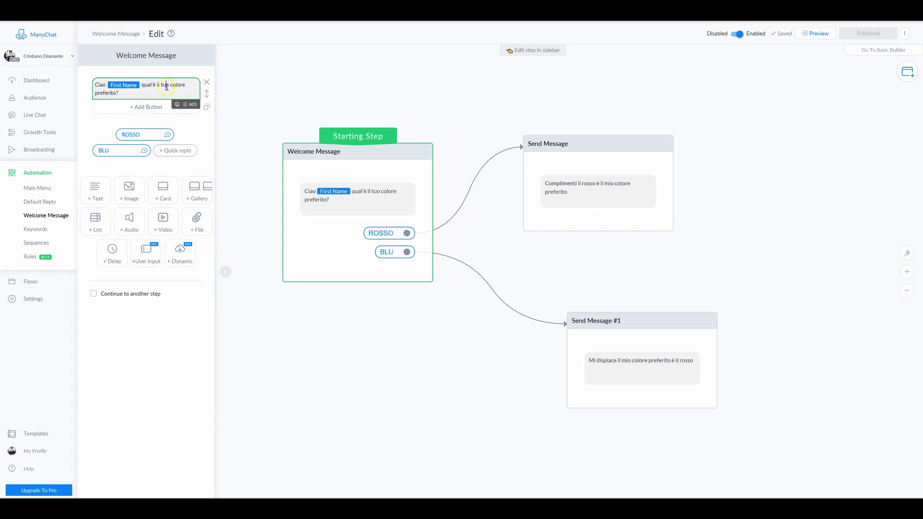
pyautogui.click(156, 86)
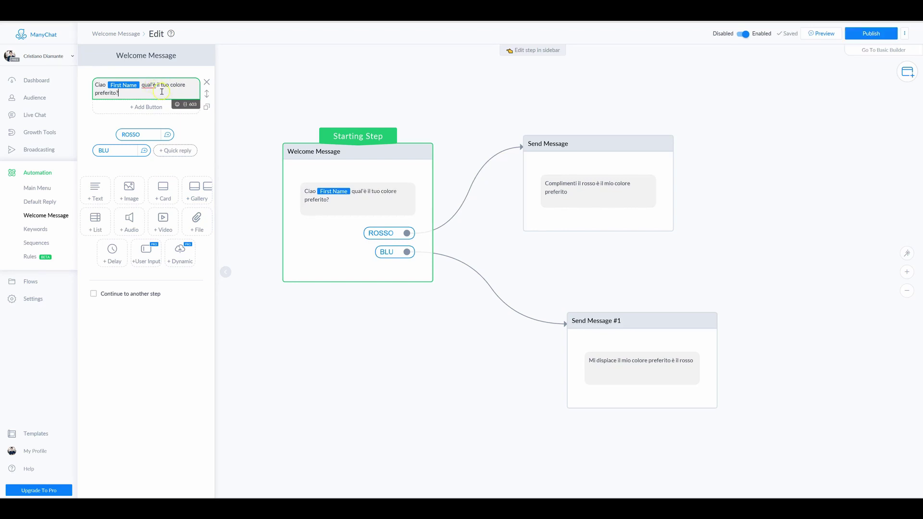
pyautogui.click(150, 89)
pyautogui.click(152, 85)
pyautogui.press('BackSpace')
pyautogui.click(167, 135)
pyautogui.click(159, 87)
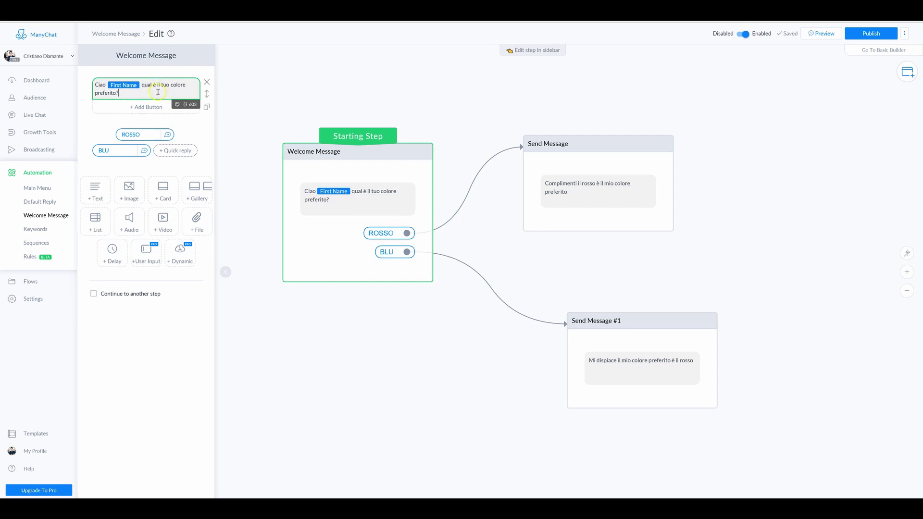